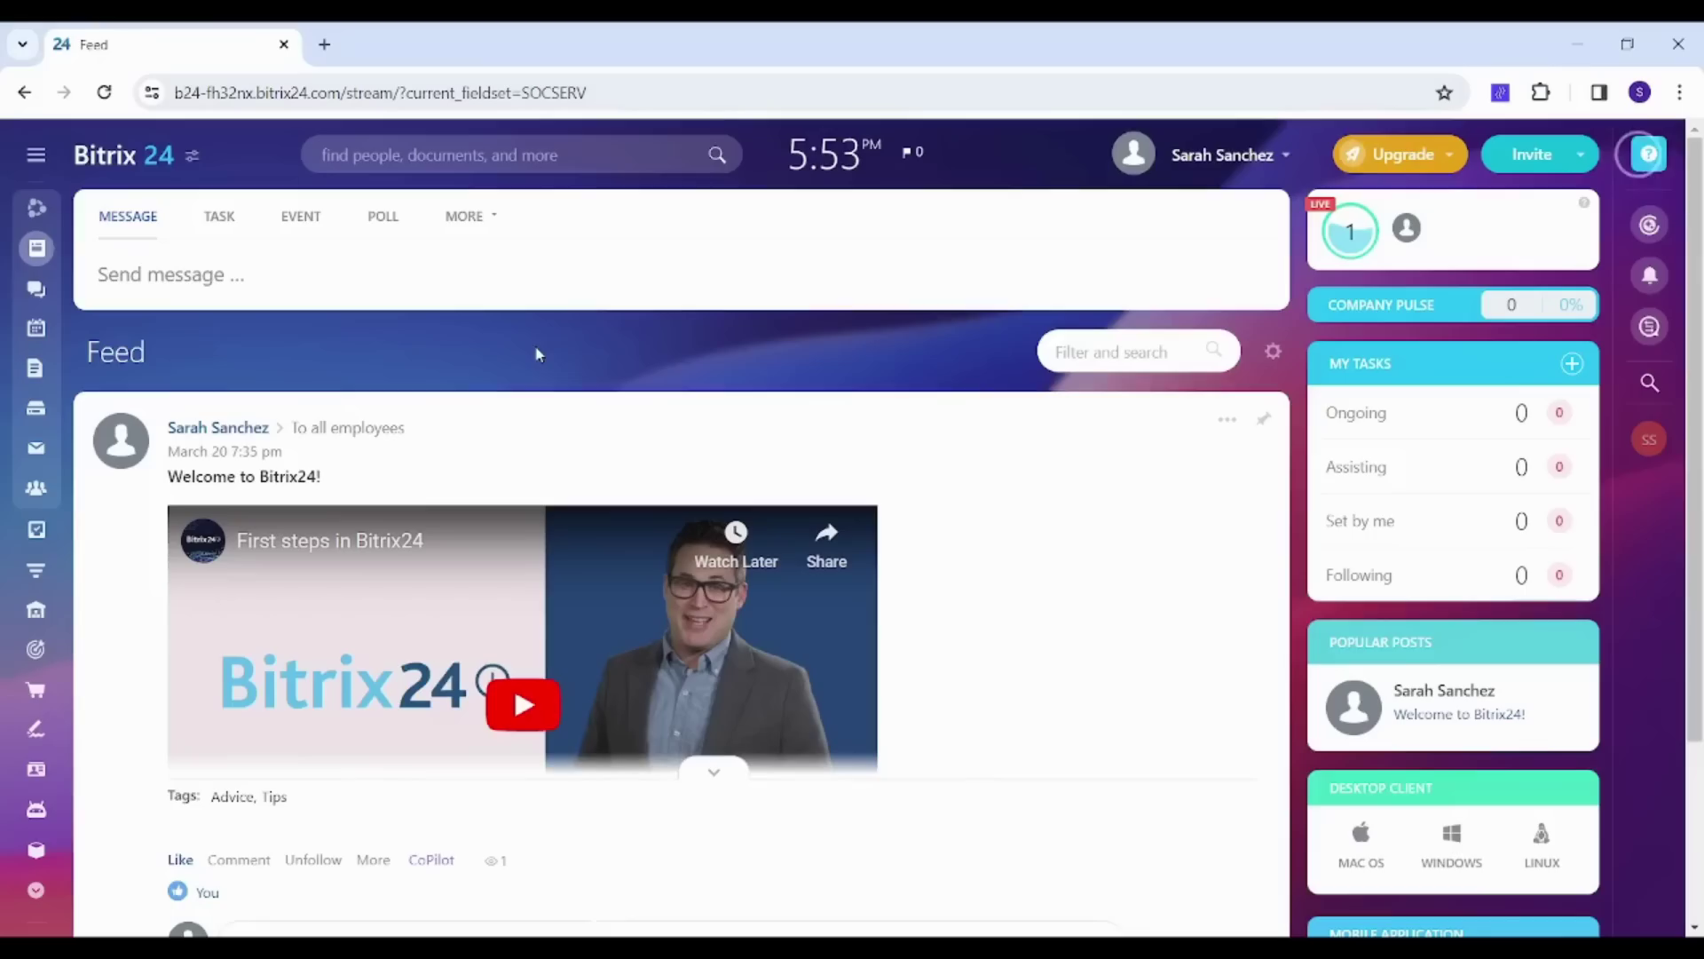
- Look over the messenger's new-chat options, then return to the feed
{"action": "mouse_move", "coordinate": [49, 242]}
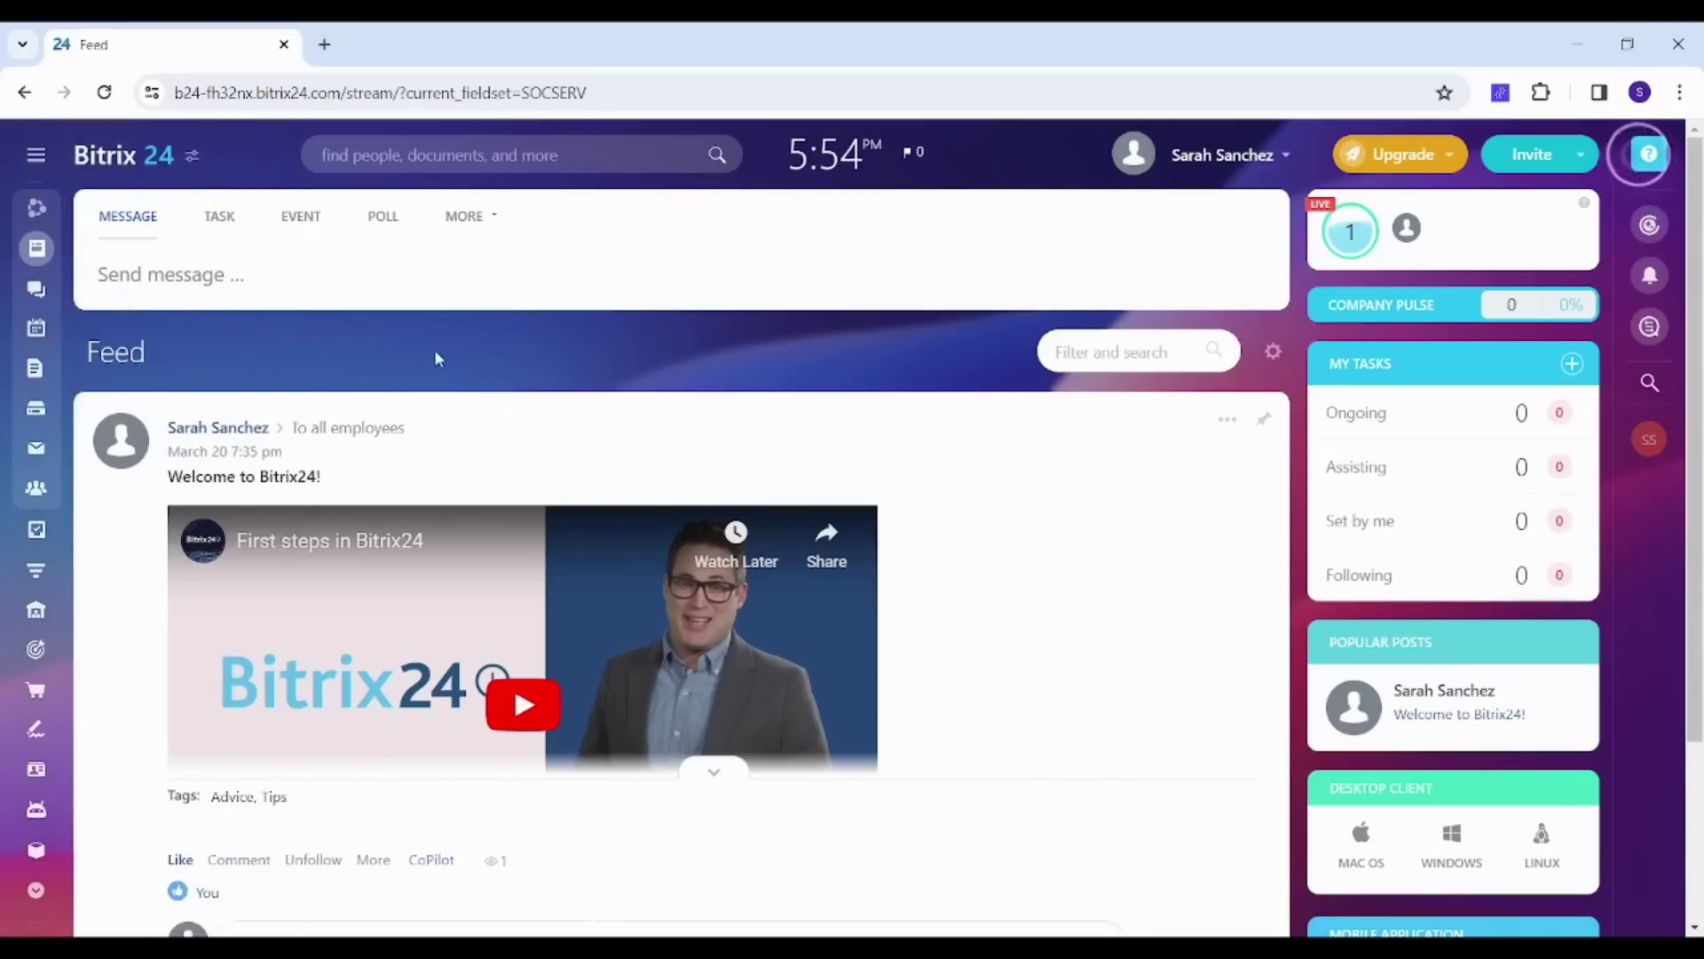
{"action": "scroll", "coordinate": [435, 358], "scroll_direction": "down", "scroll_amount": 4}
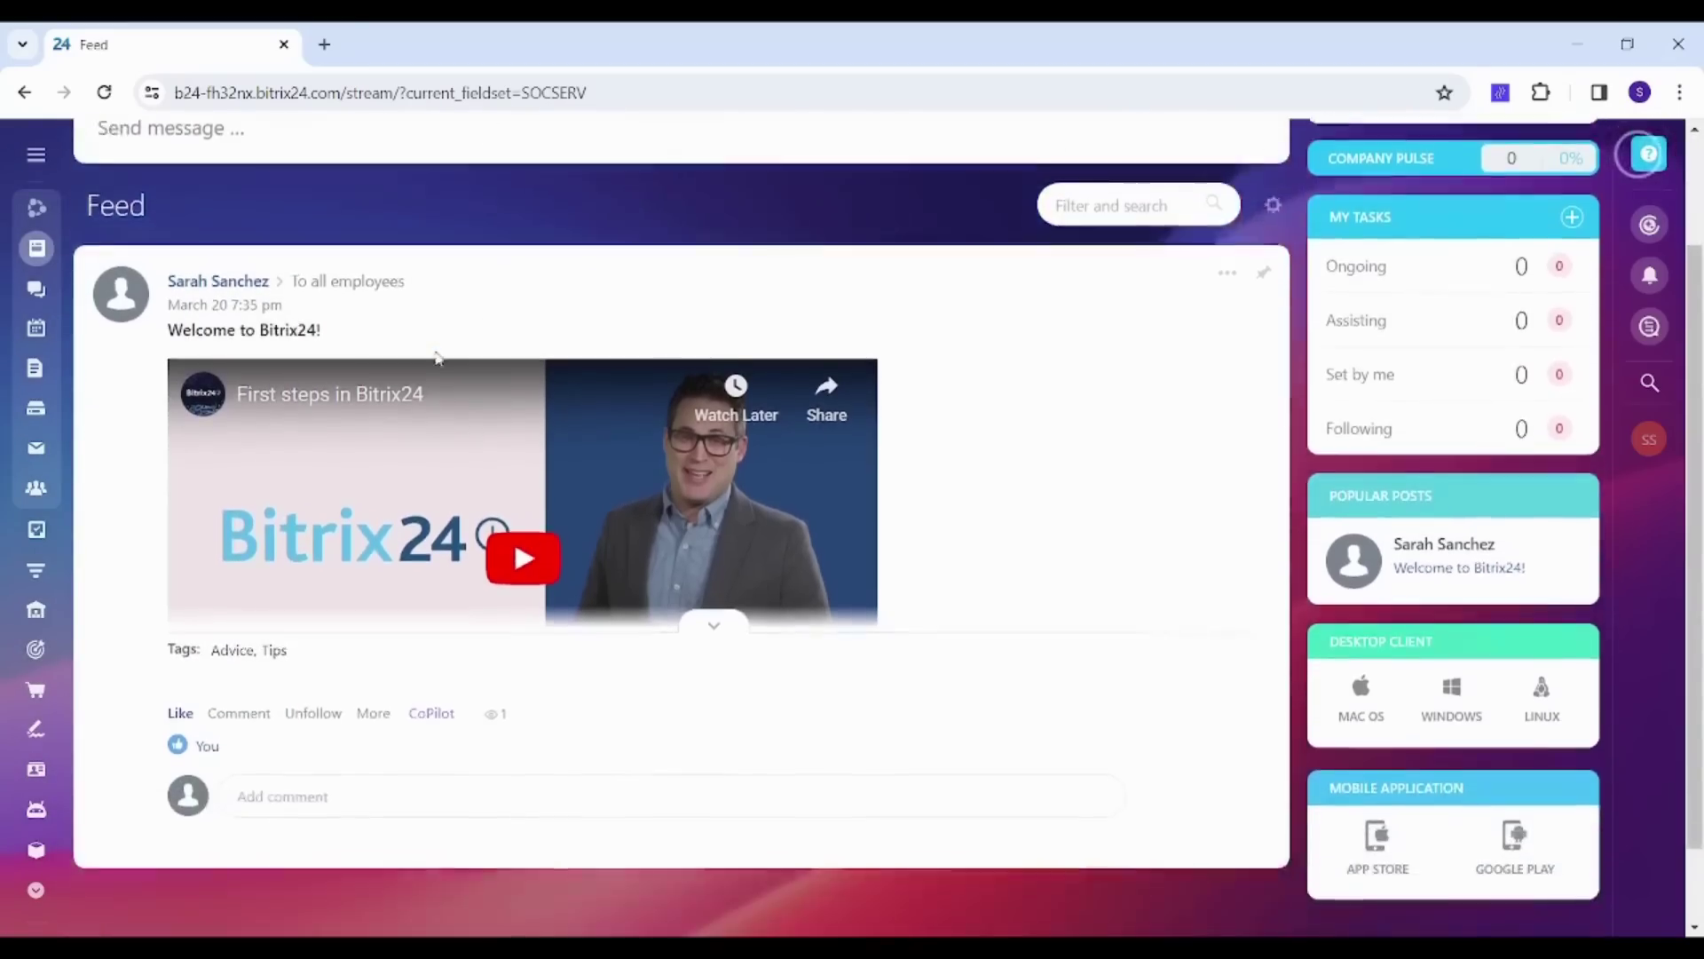
{"action": "scroll", "coordinate": [439, 359], "scroll_direction": "up", "scroll_amount": 2}
{"action": "scroll", "coordinate": [436, 358], "scroll_direction": "up", "scroll_amount": 2}
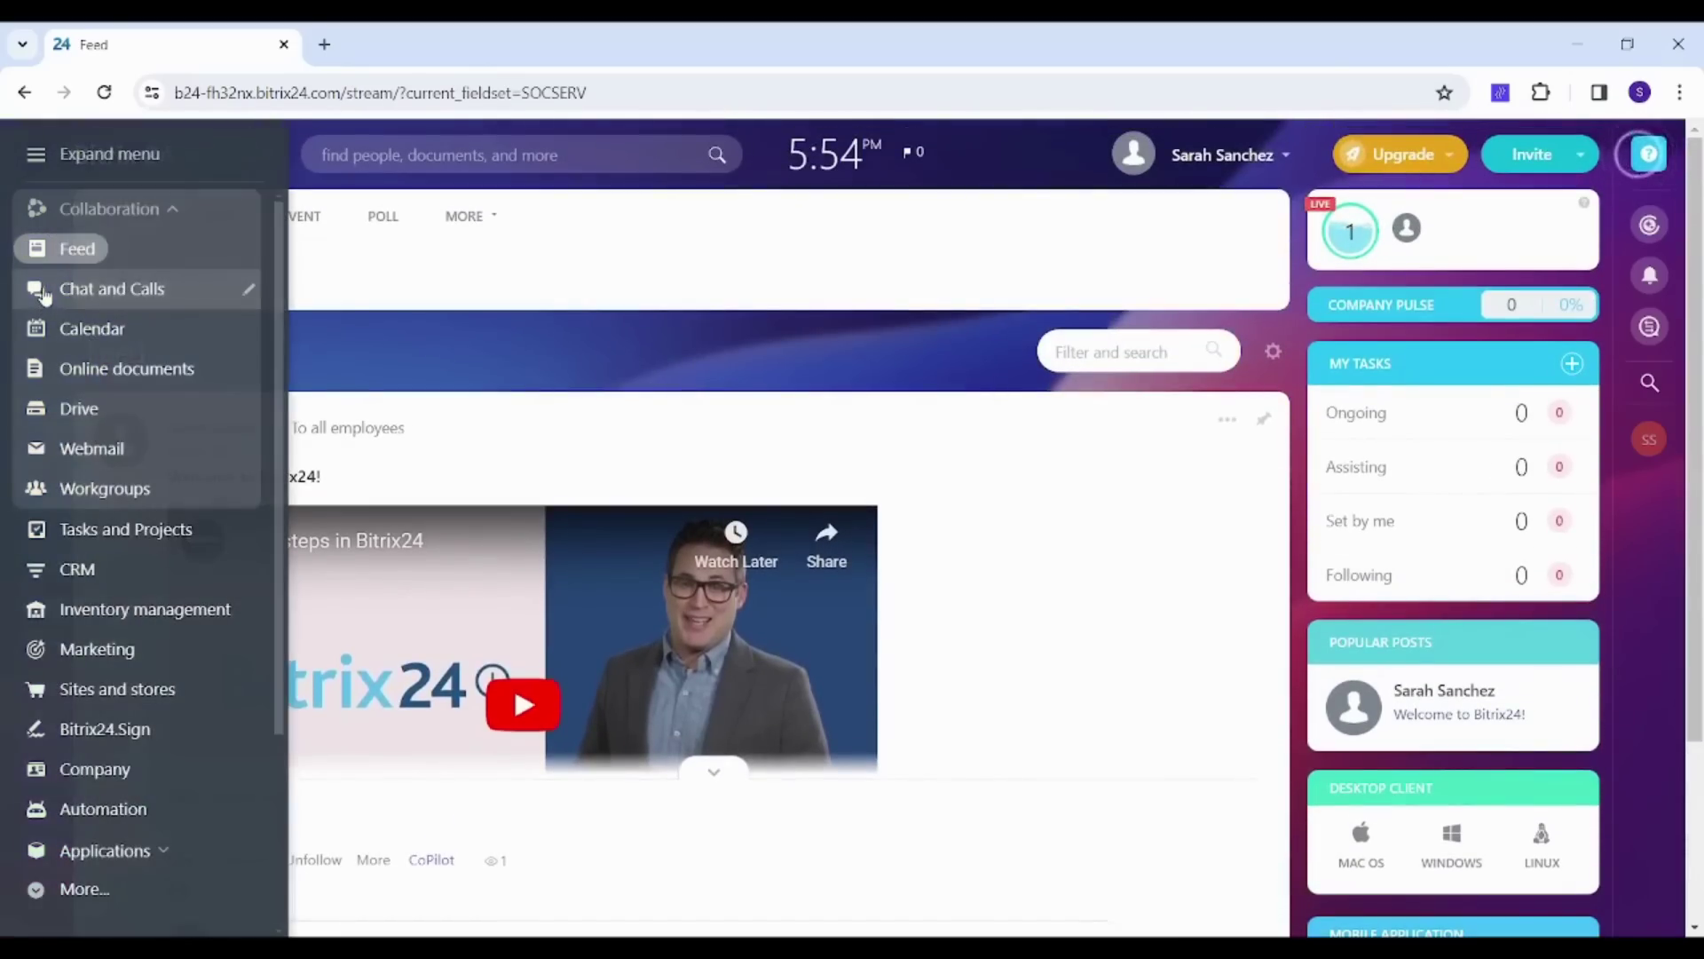
{"action": "left_click", "coordinate": [44, 293]}
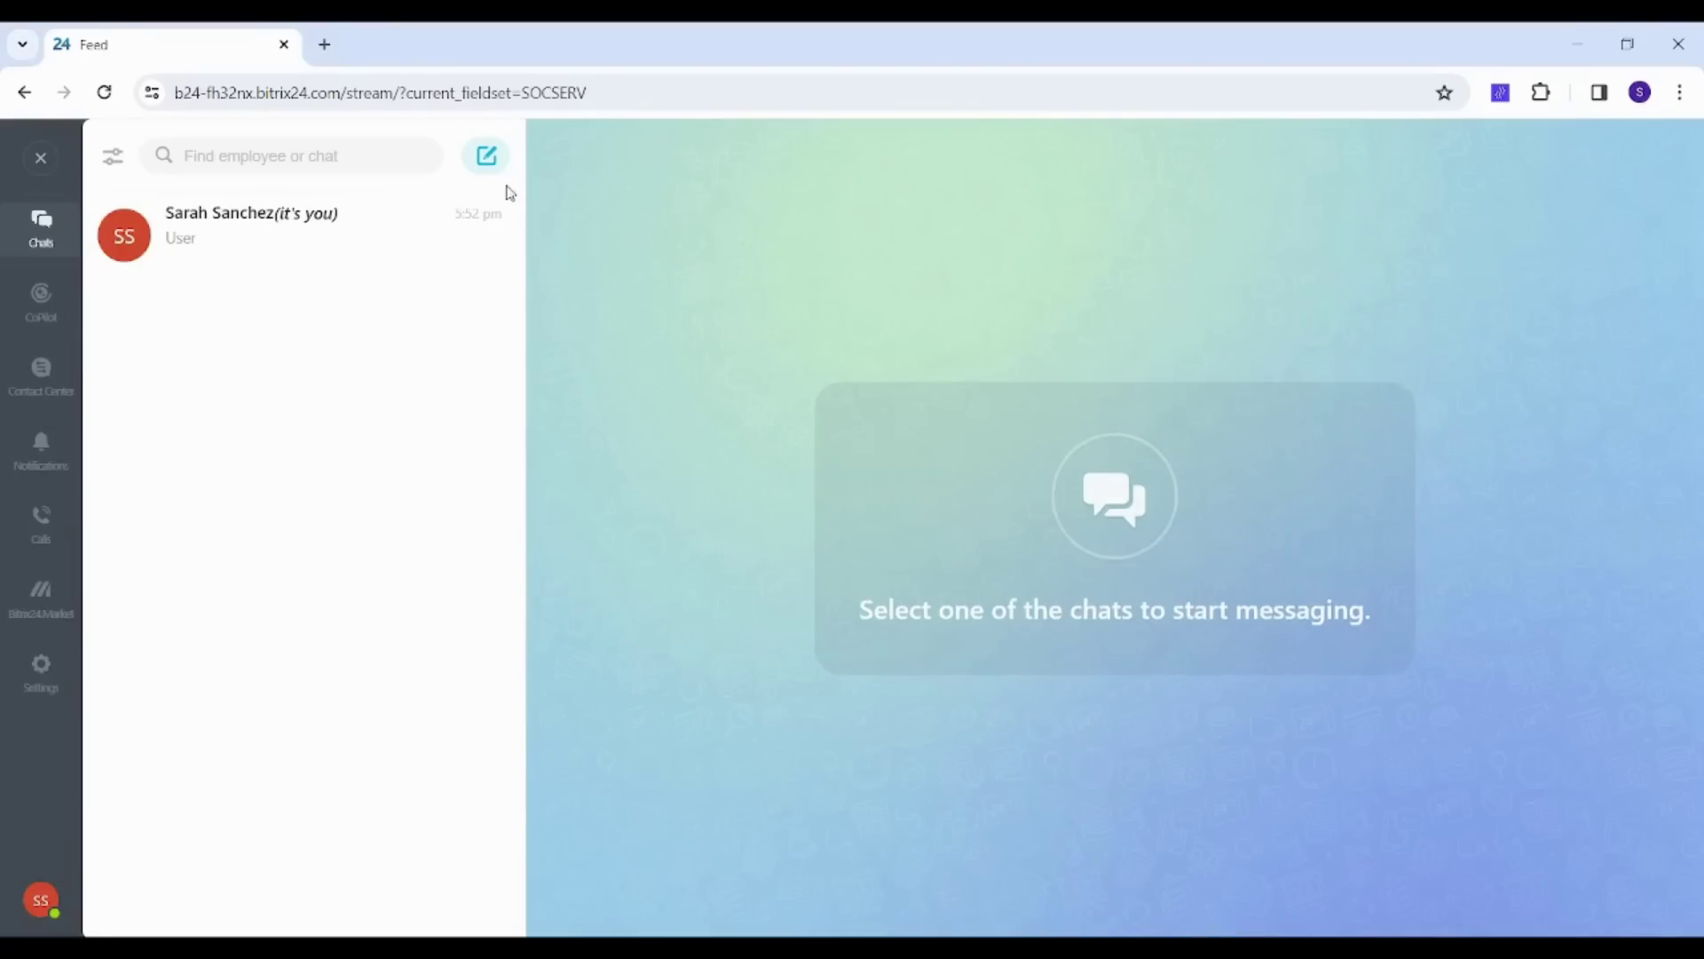
{"action": "left_click", "coordinate": [495, 174]}
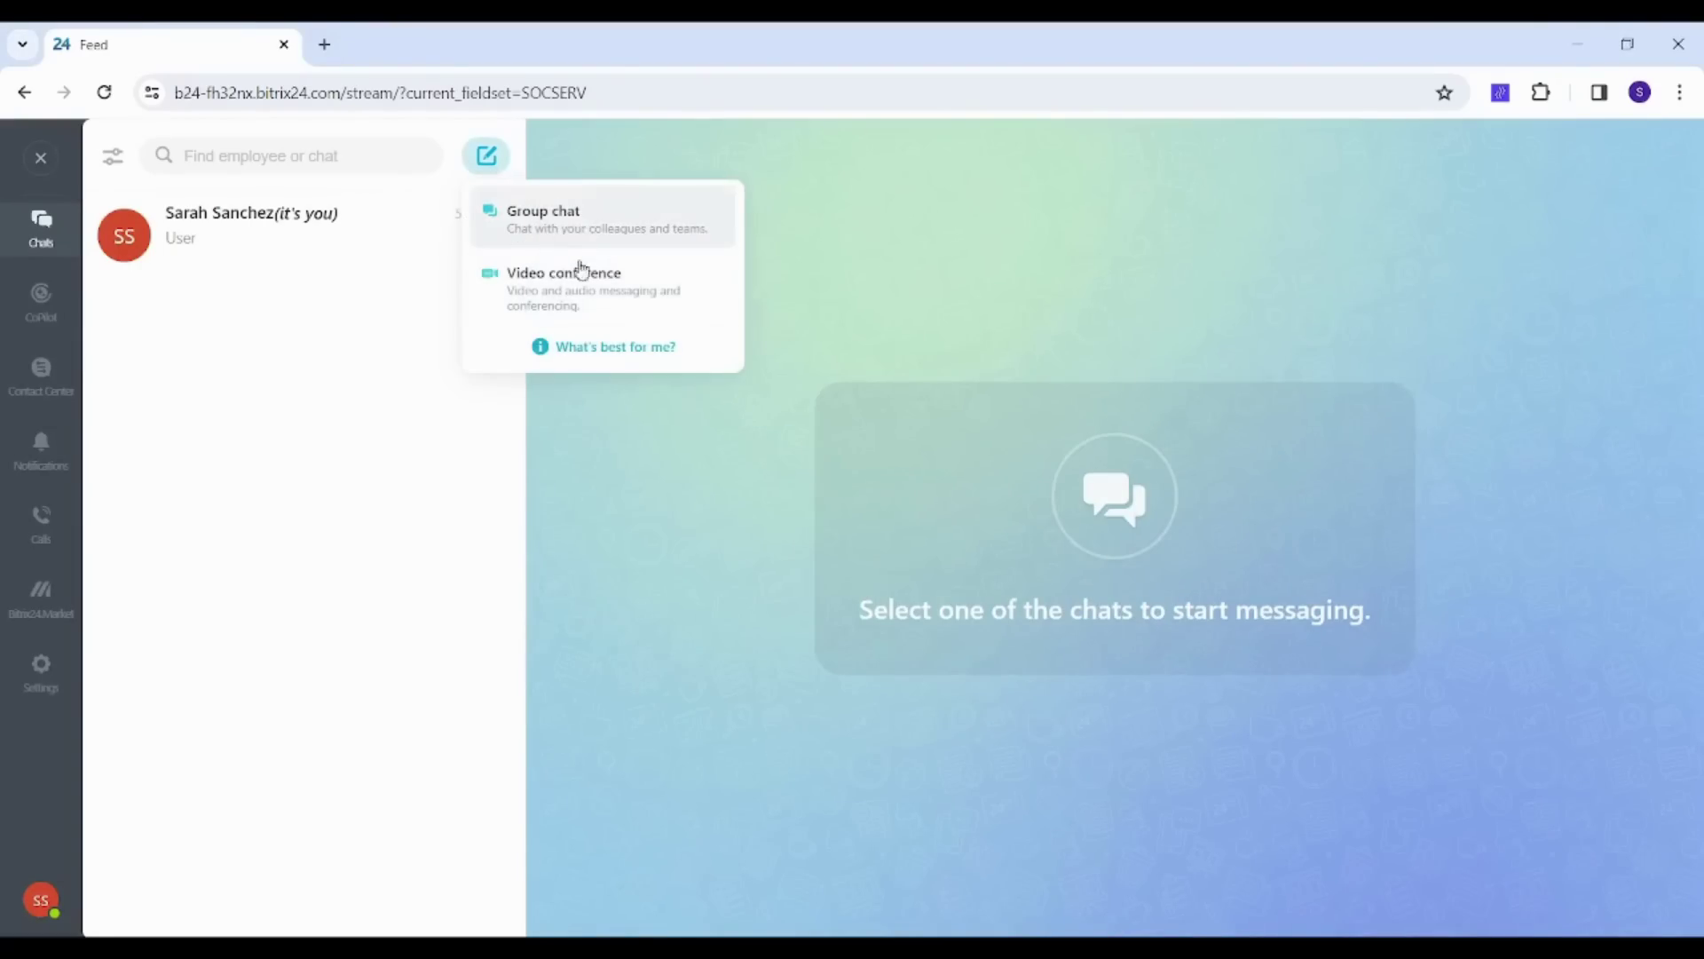
{"action": "left_click", "coordinate": [267, 391]}
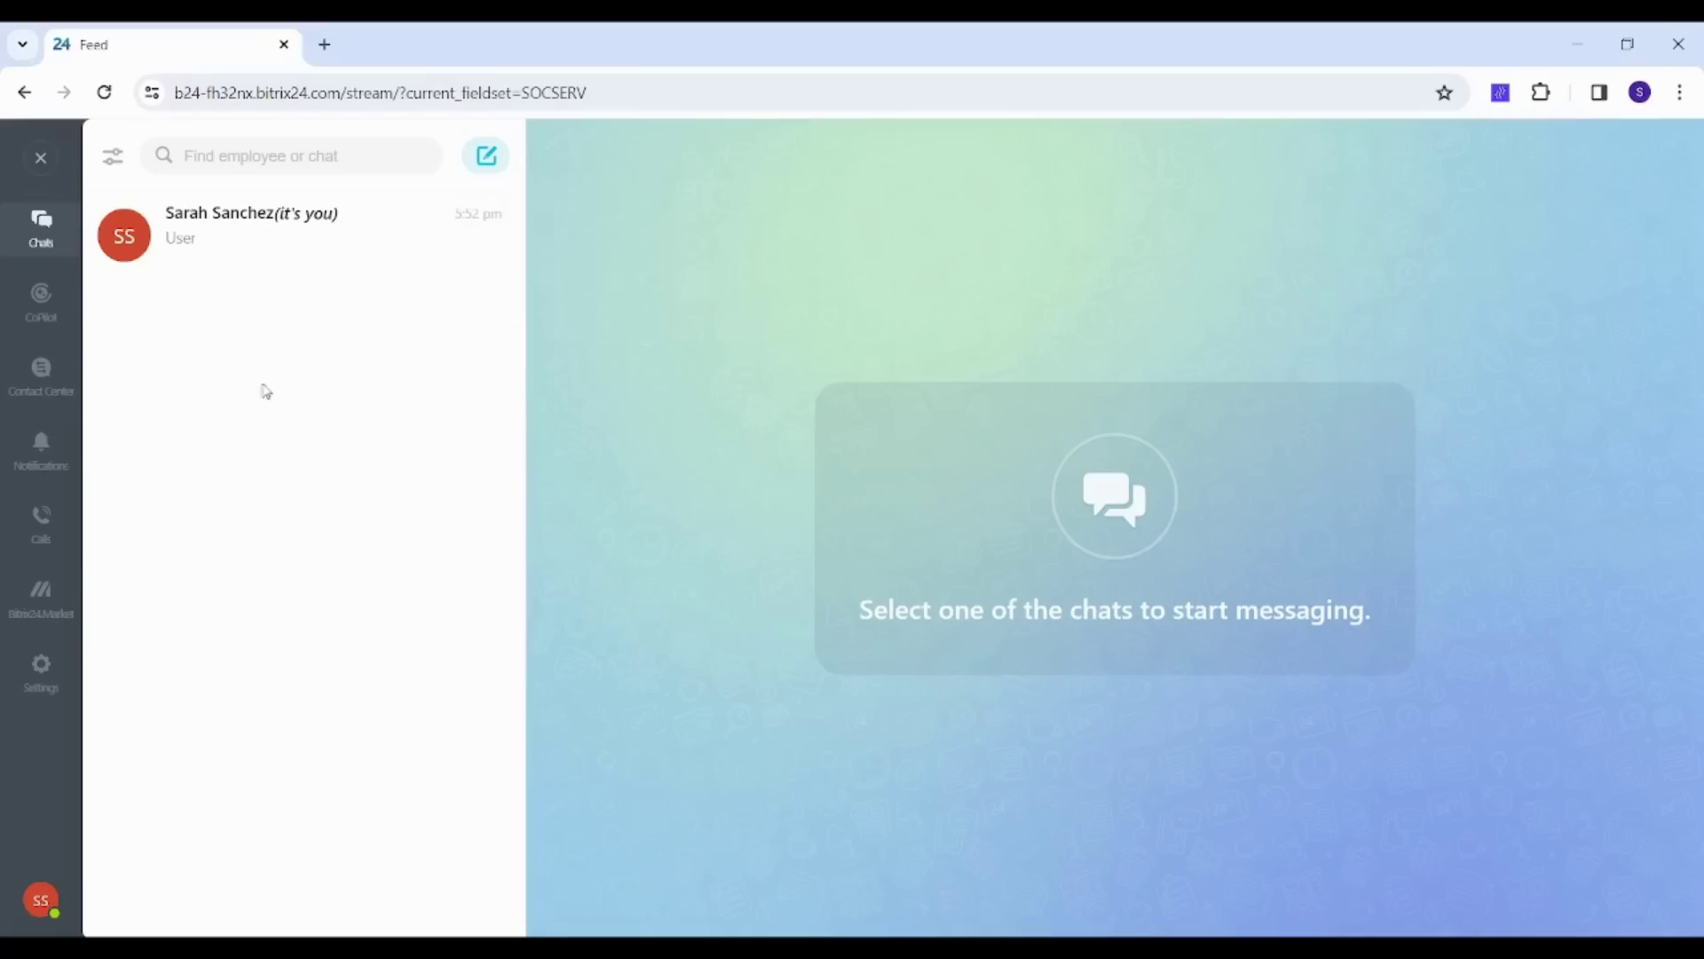
{"action": "left_click", "coordinate": [22, 92]}
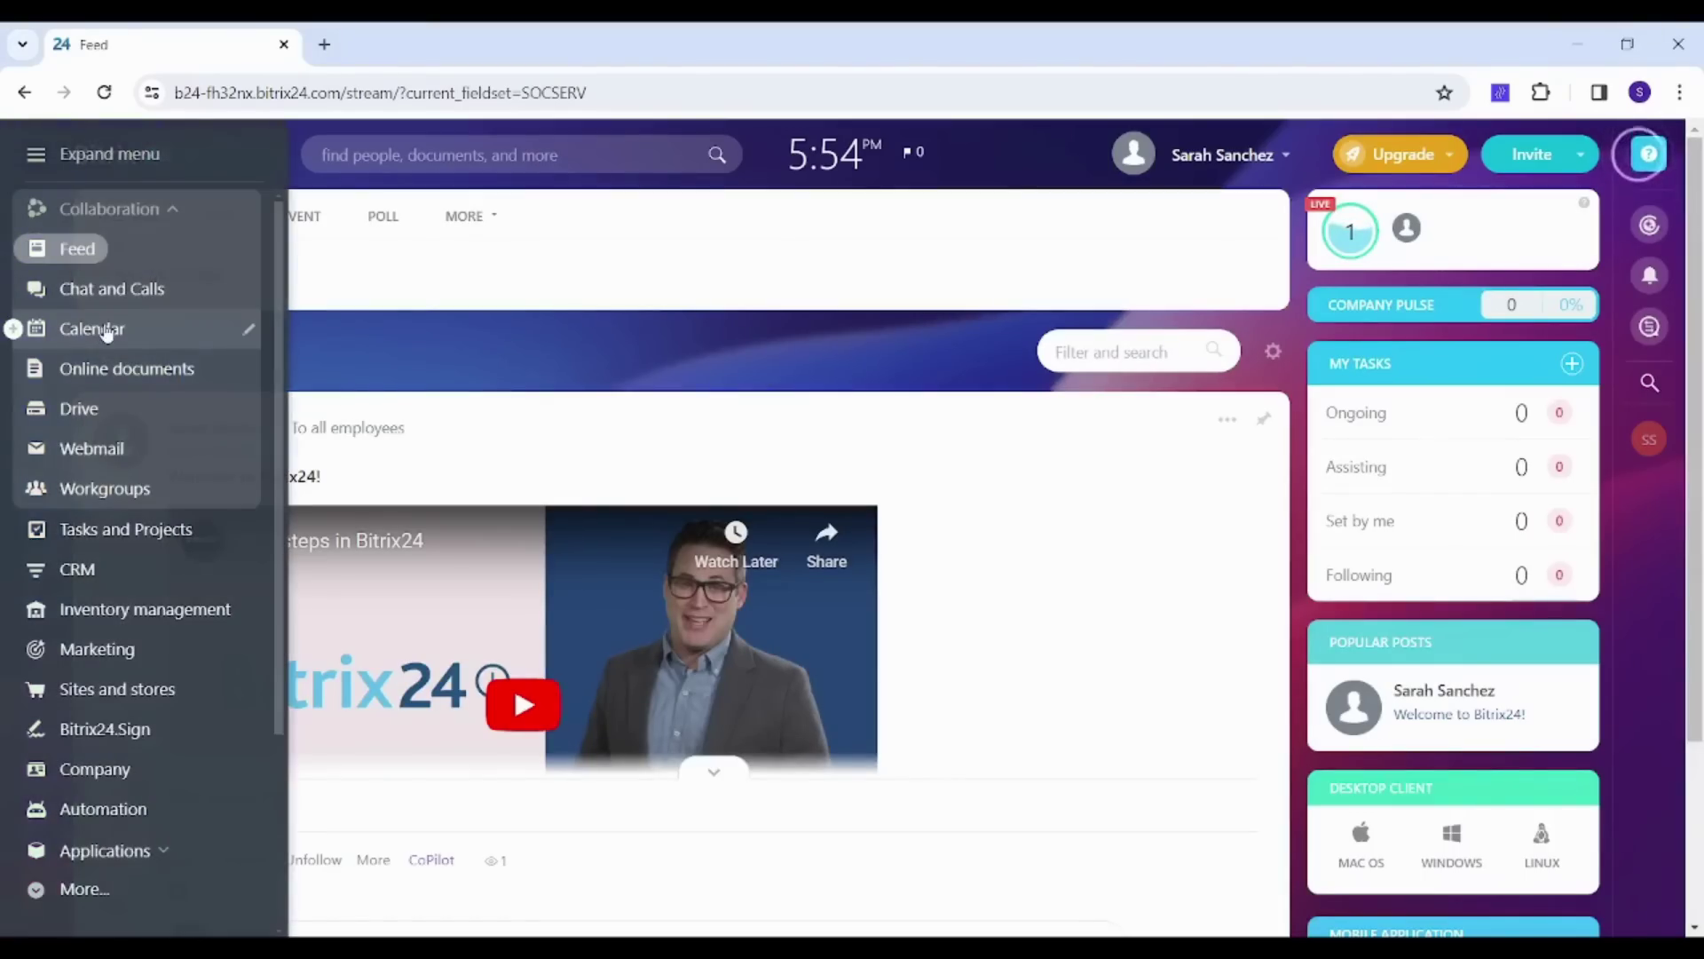
- Show the Calendar's March 2024 month view, cancelling a draft event on Saturday 23
{"action": "left_click", "coordinate": [107, 331]}
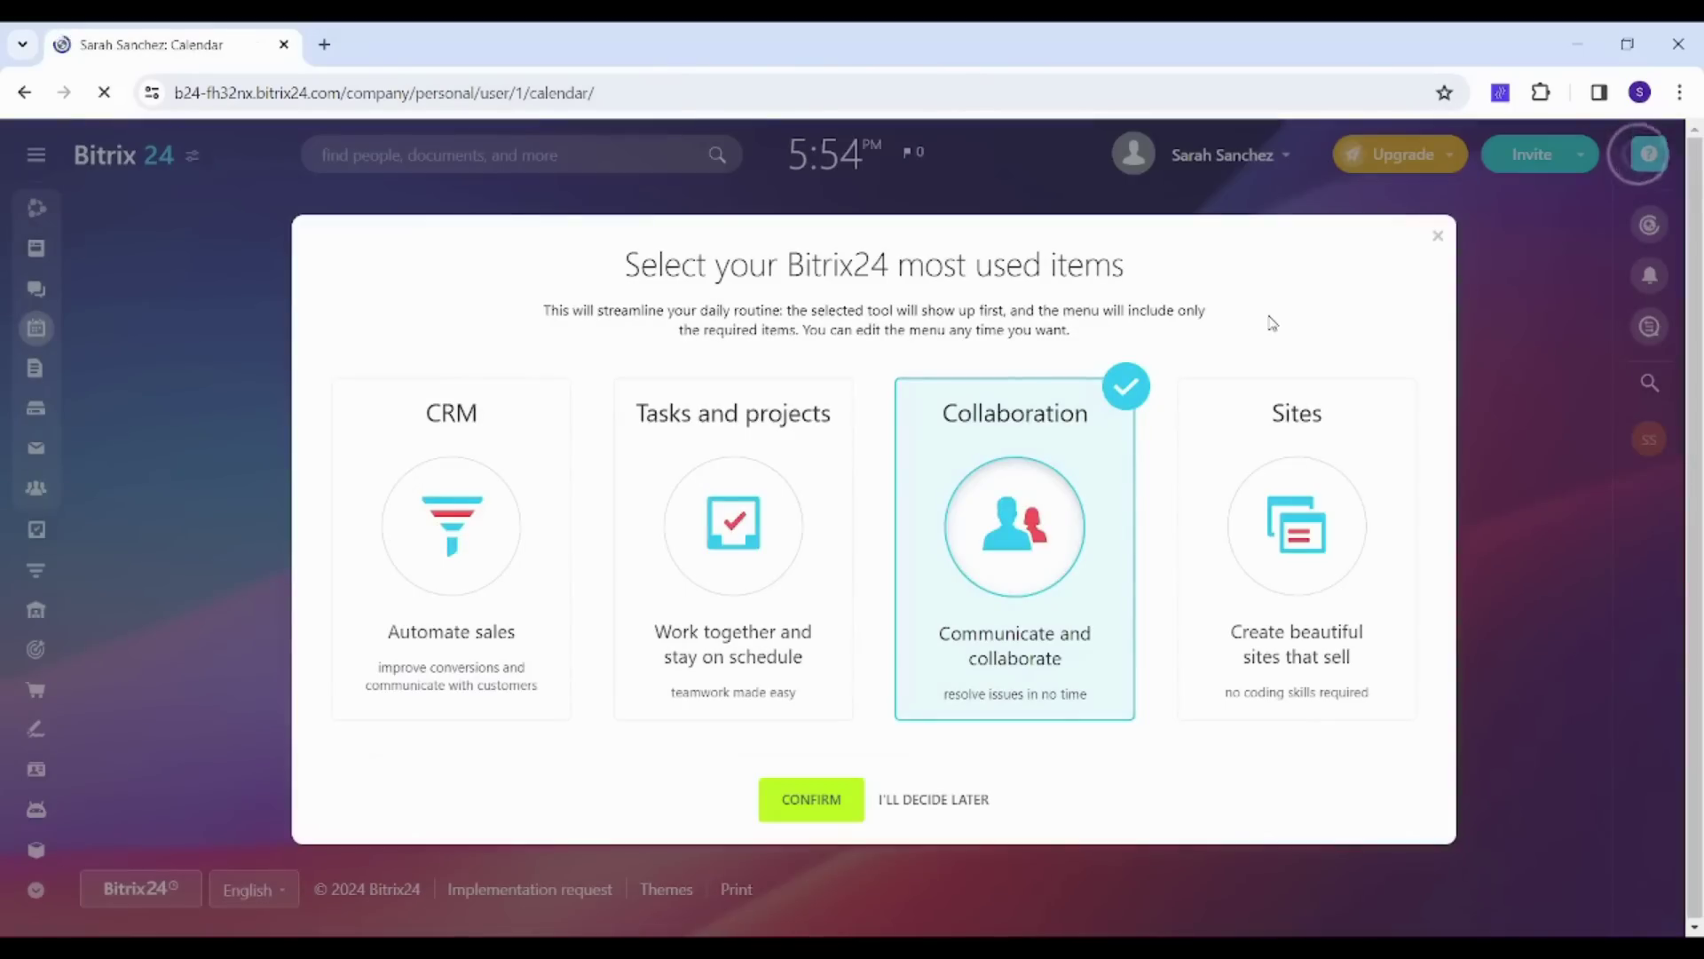
{"action": "left_click", "coordinate": [1438, 236]}
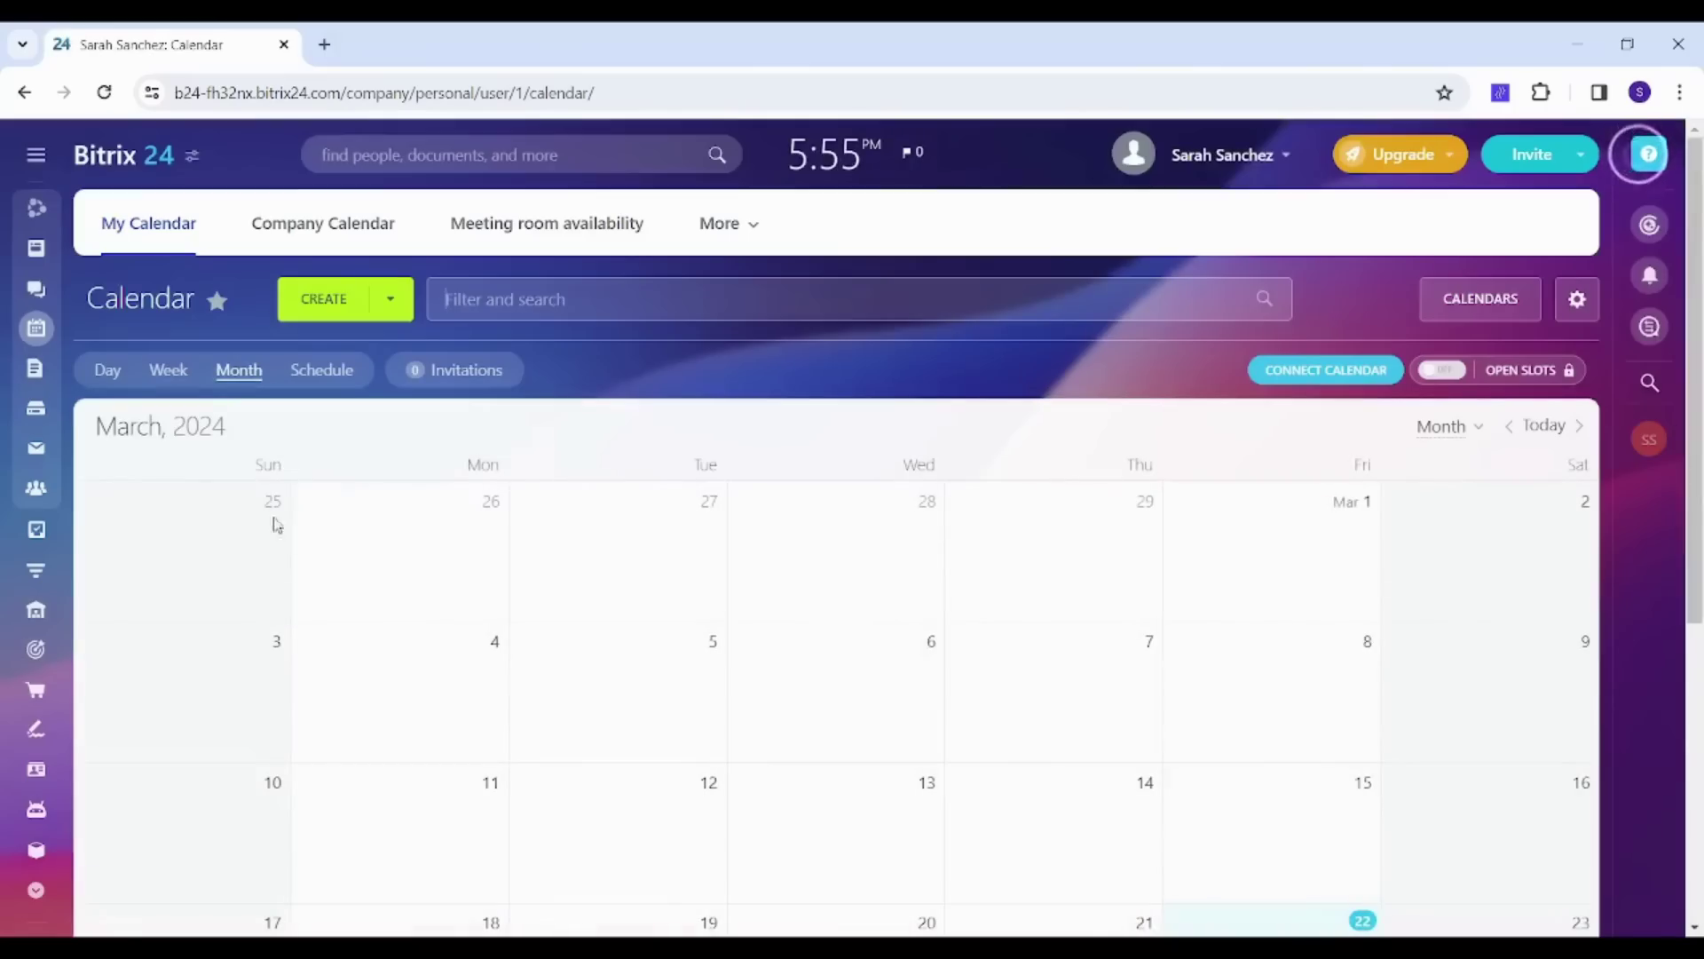
{"action": "left_click", "coordinate": [392, 302]}
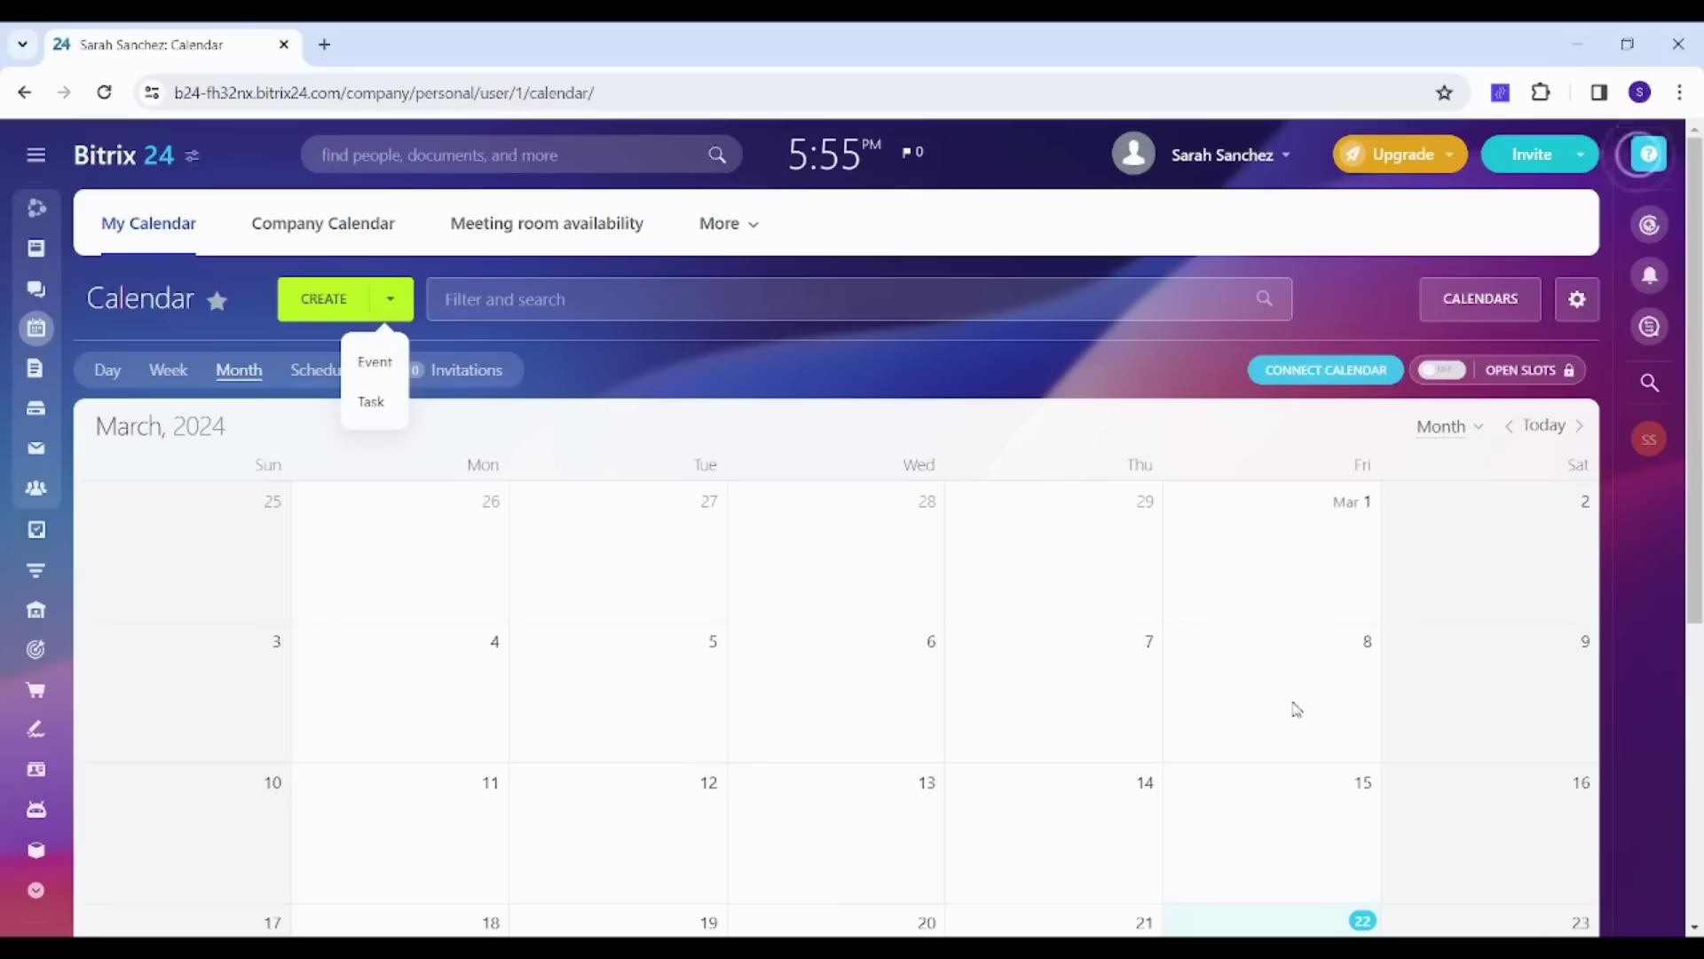
{"action": "scroll", "coordinate": [1570, 715], "scroll_direction": "down", "scroll_amount": 2}
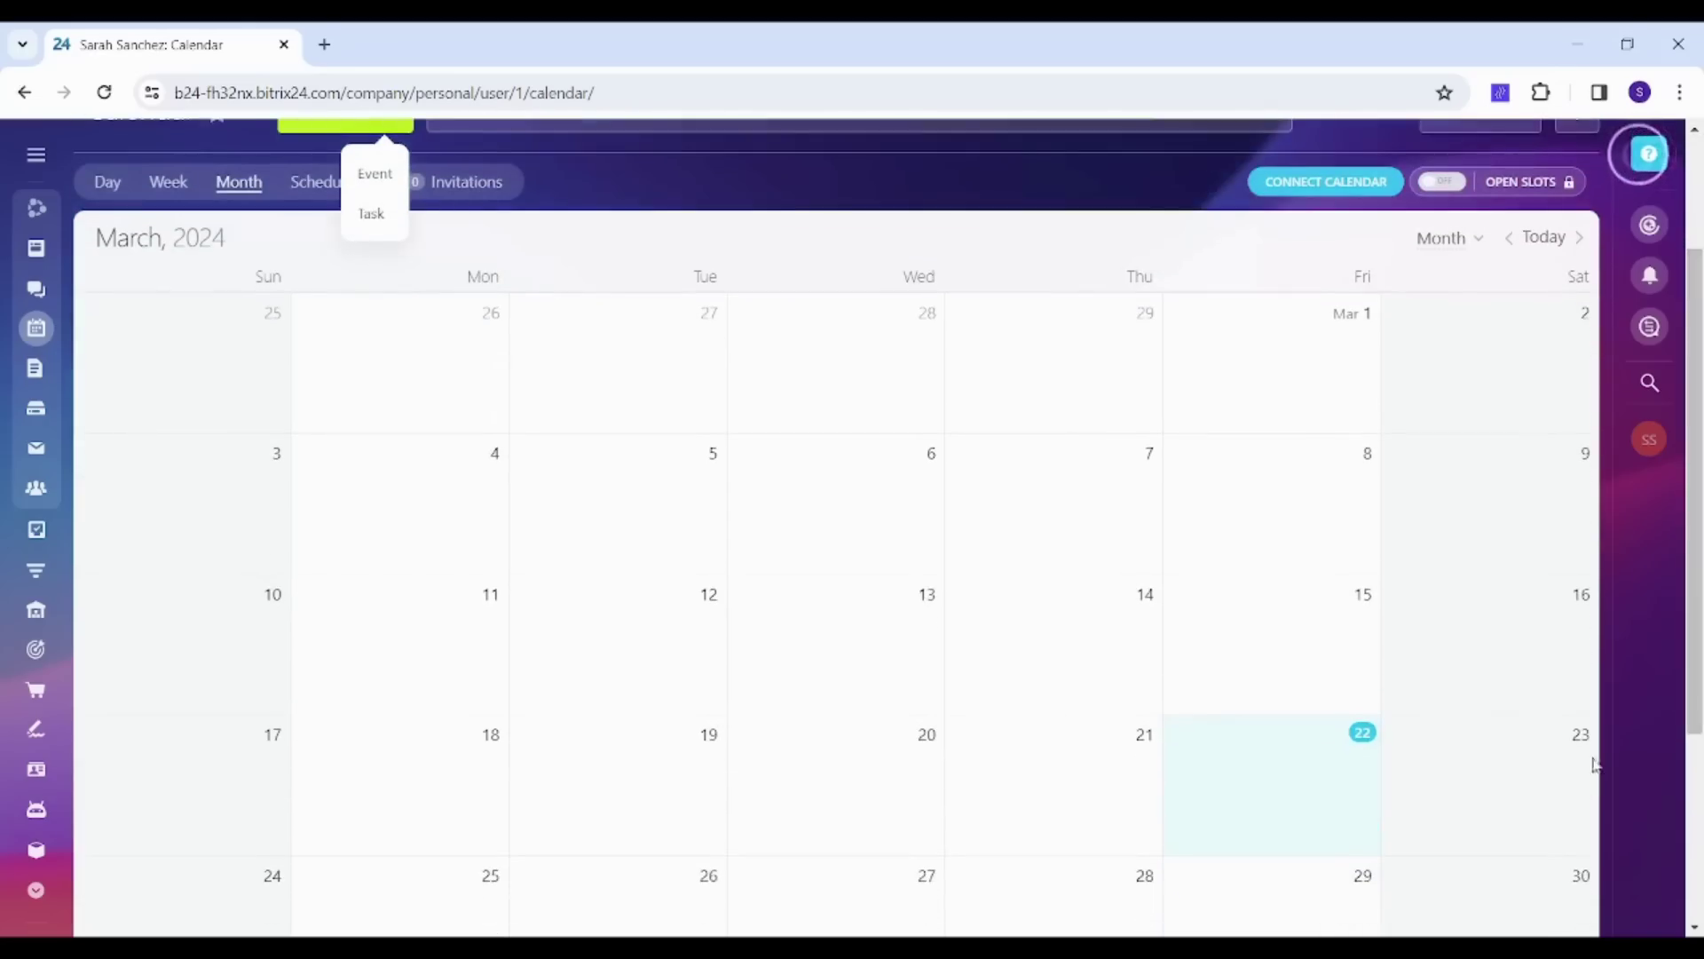
{"action": "left_click", "coordinate": [1413, 801]}
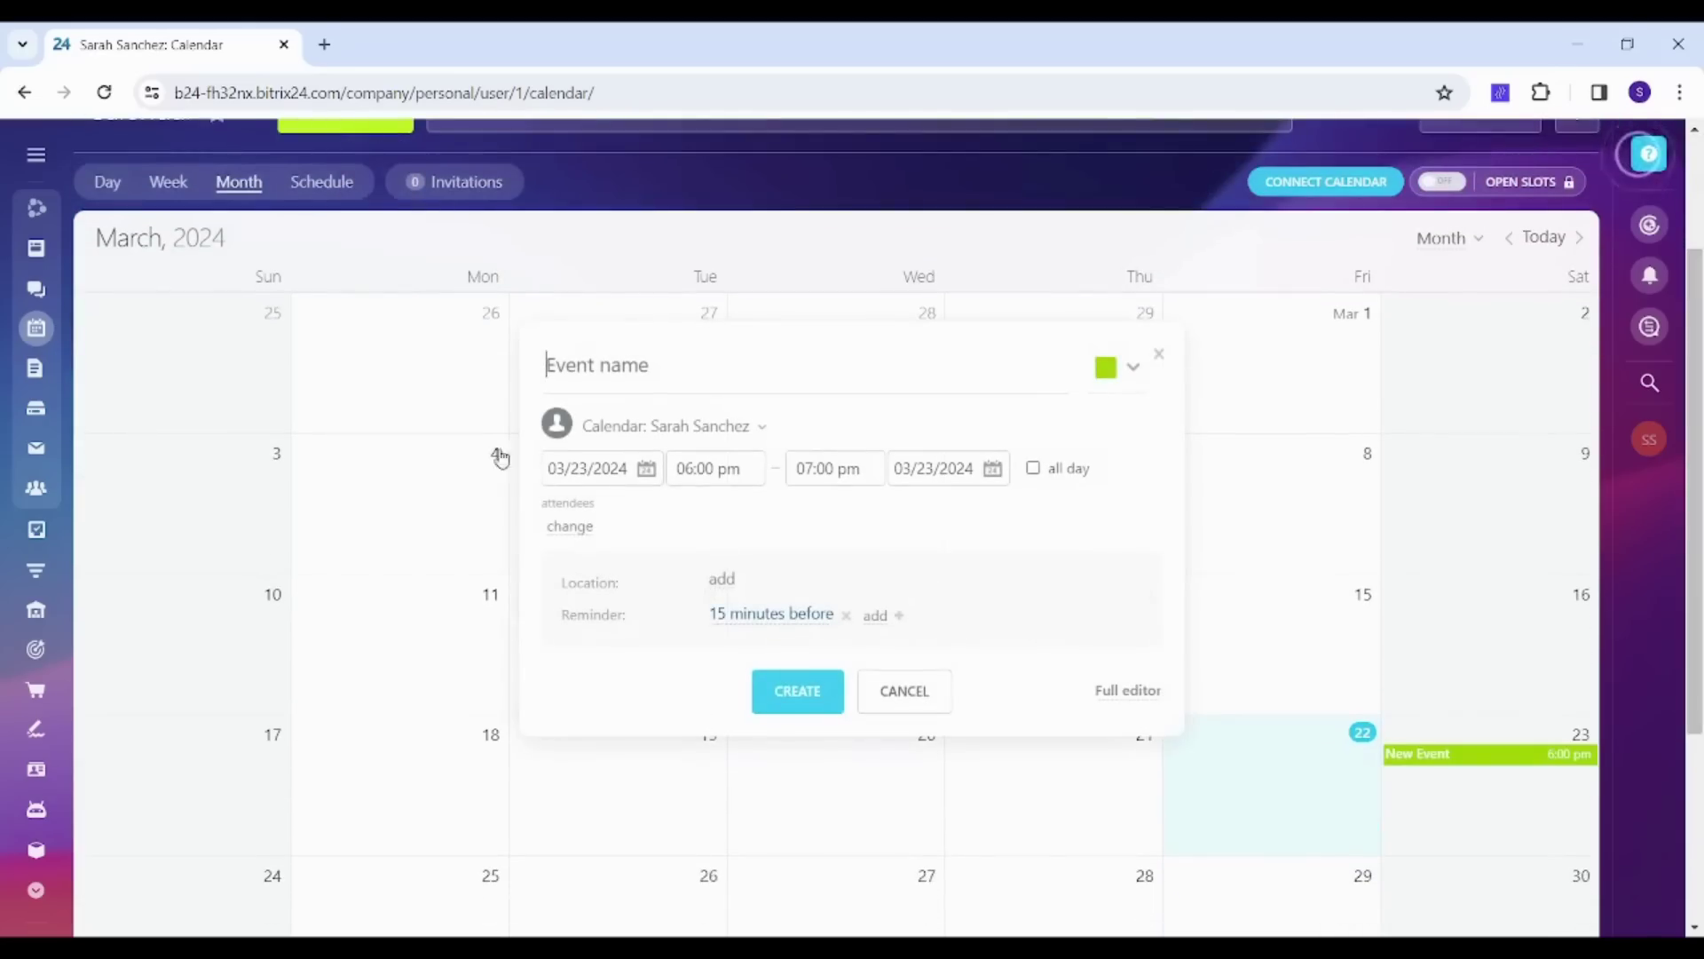
{"action": "left_click", "coordinate": [1158, 353]}
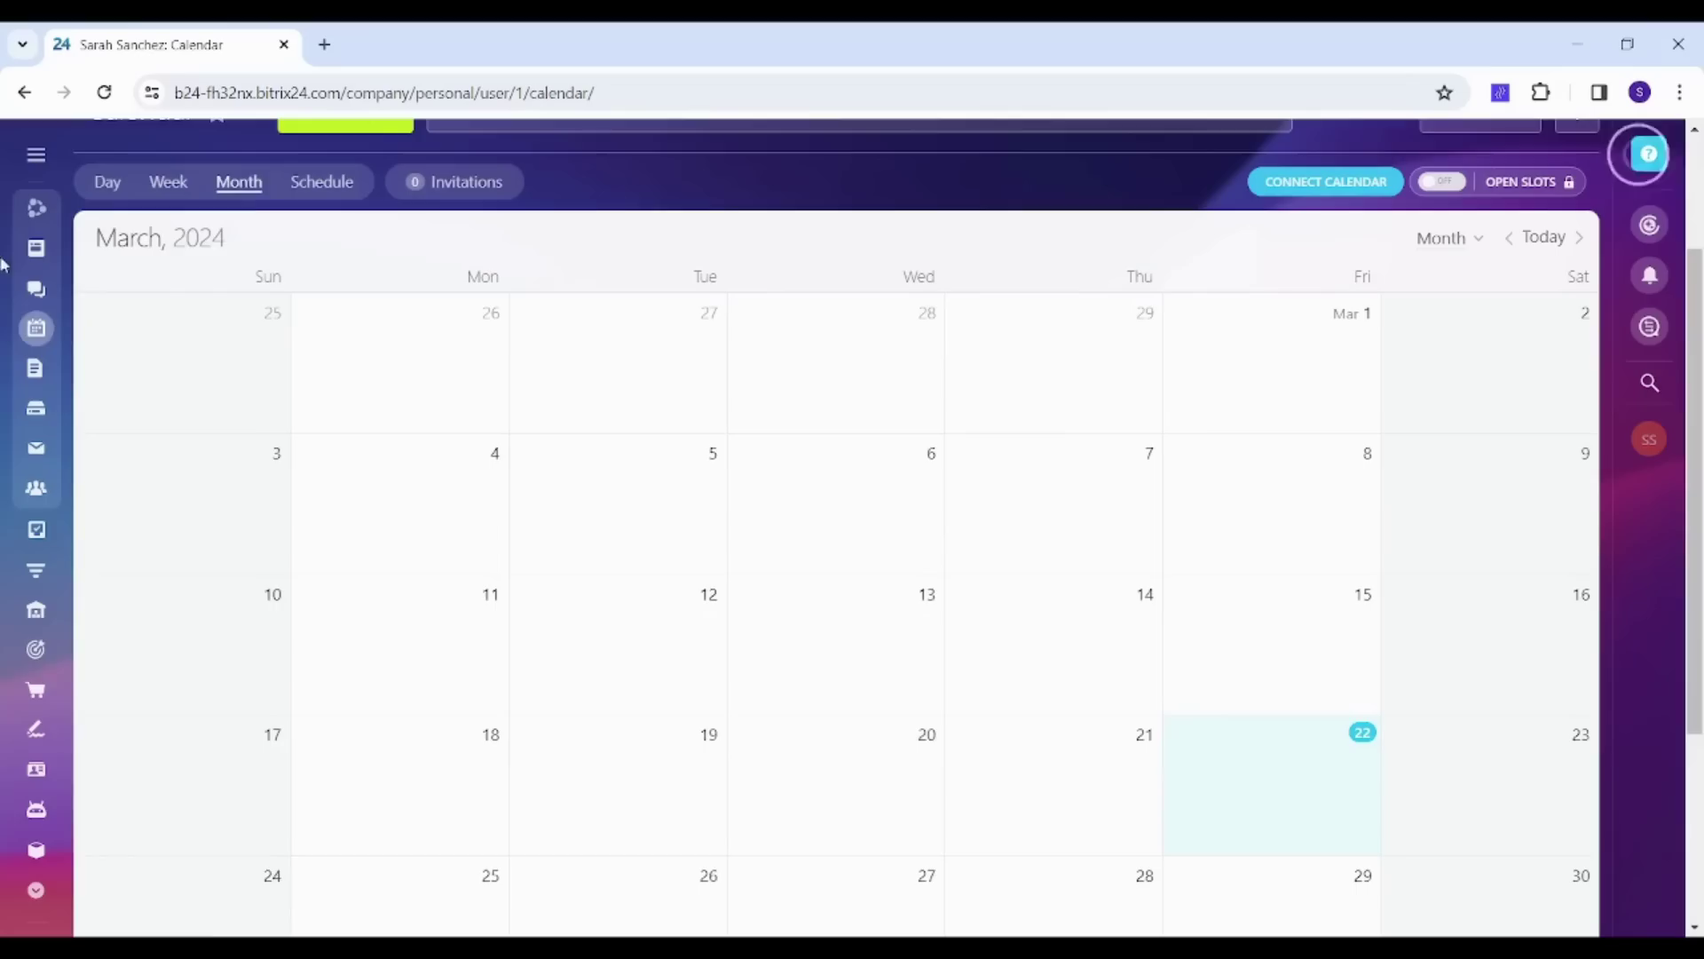
- Open My tasks, skip choosing most-used items, and bring up CREATE's Task option
{"action": "mouse_move", "coordinate": [32, 331]}
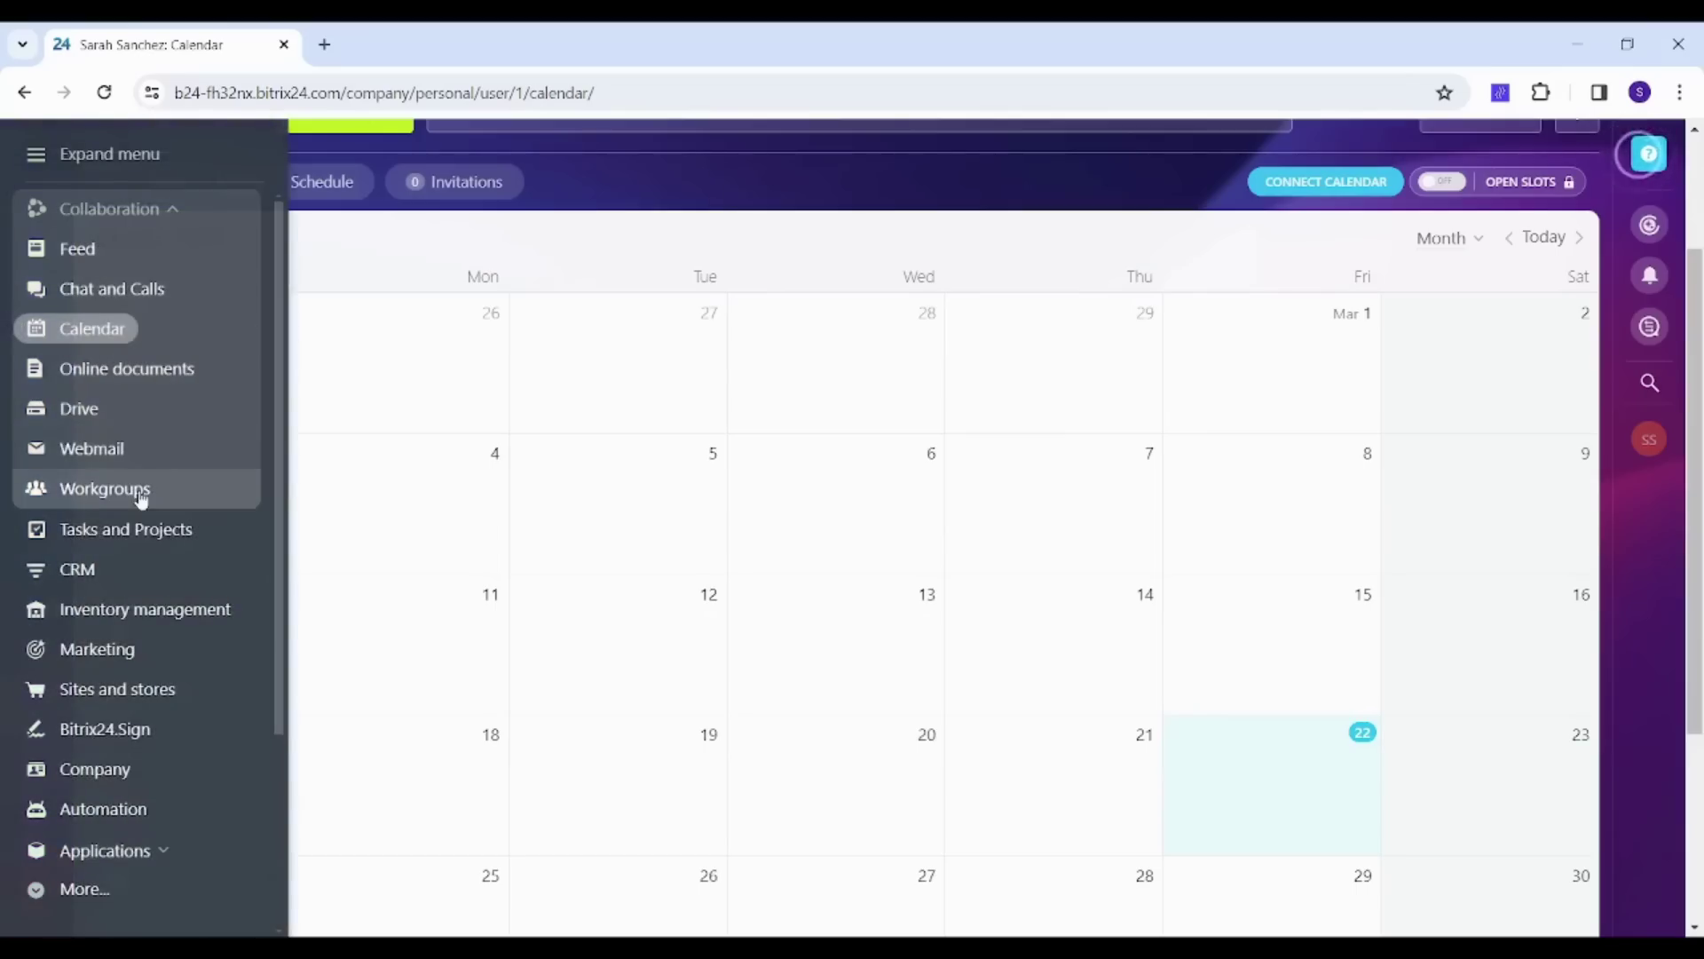
{"action": "left_click", "coordinate": [119, 541]}
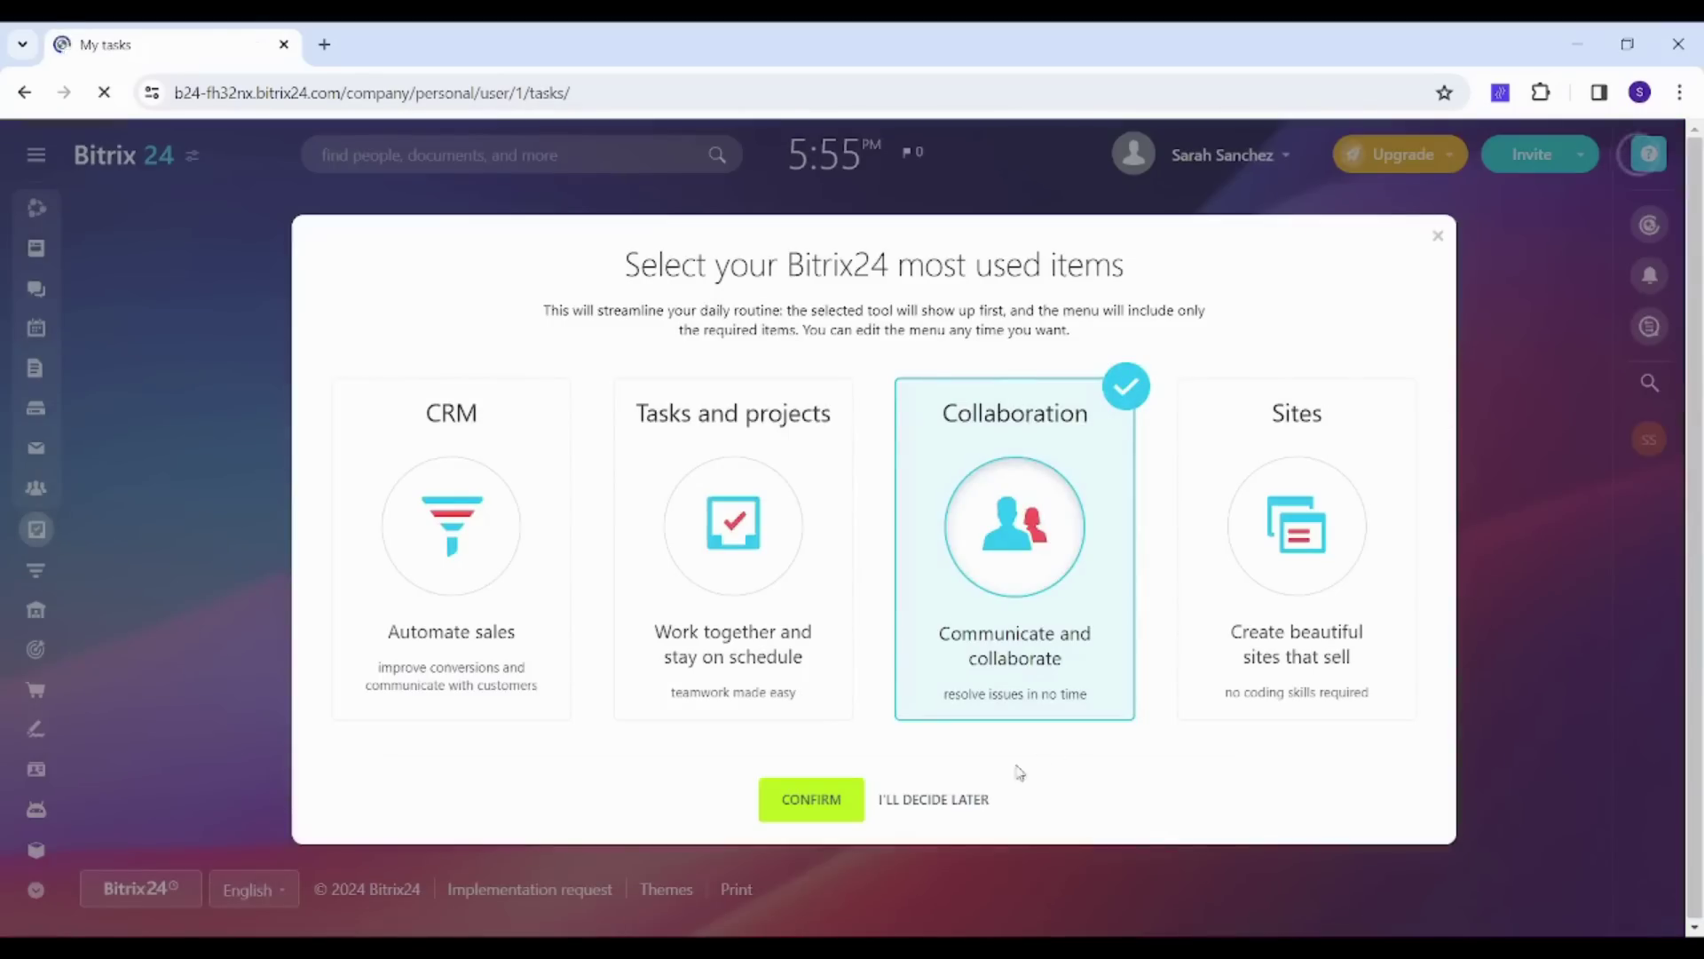
{"action": "left_click", "coordinate": [951, 798]}
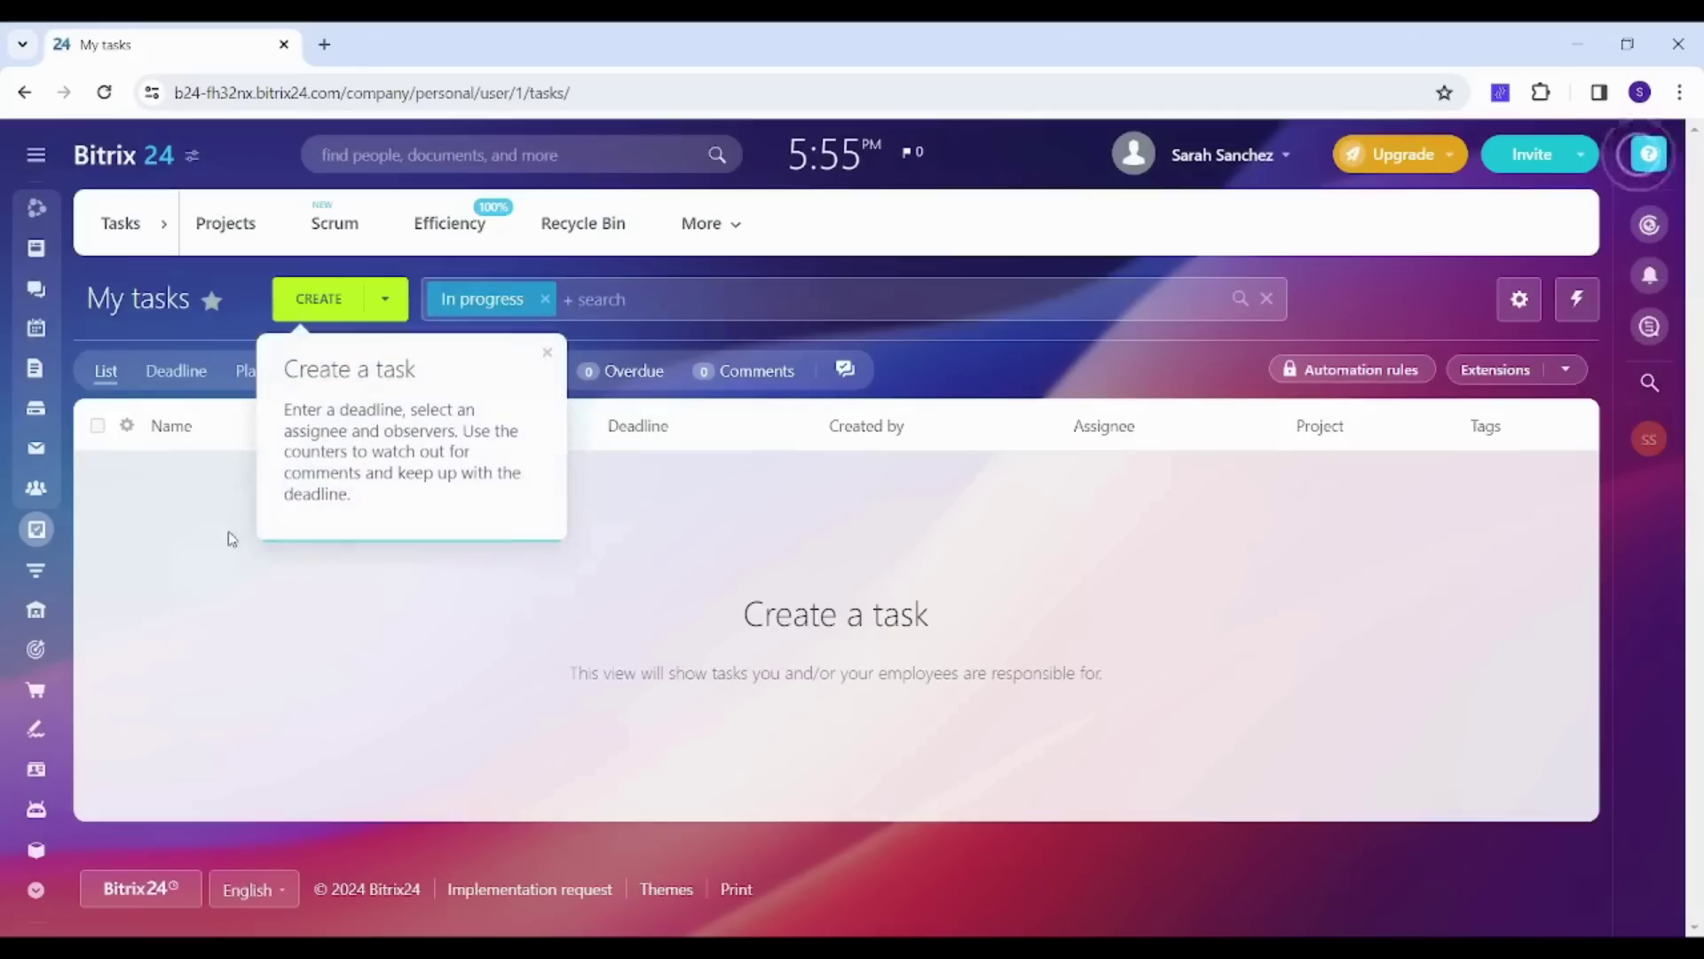
{"action": "left_click", "coordinate": [547, 352]}
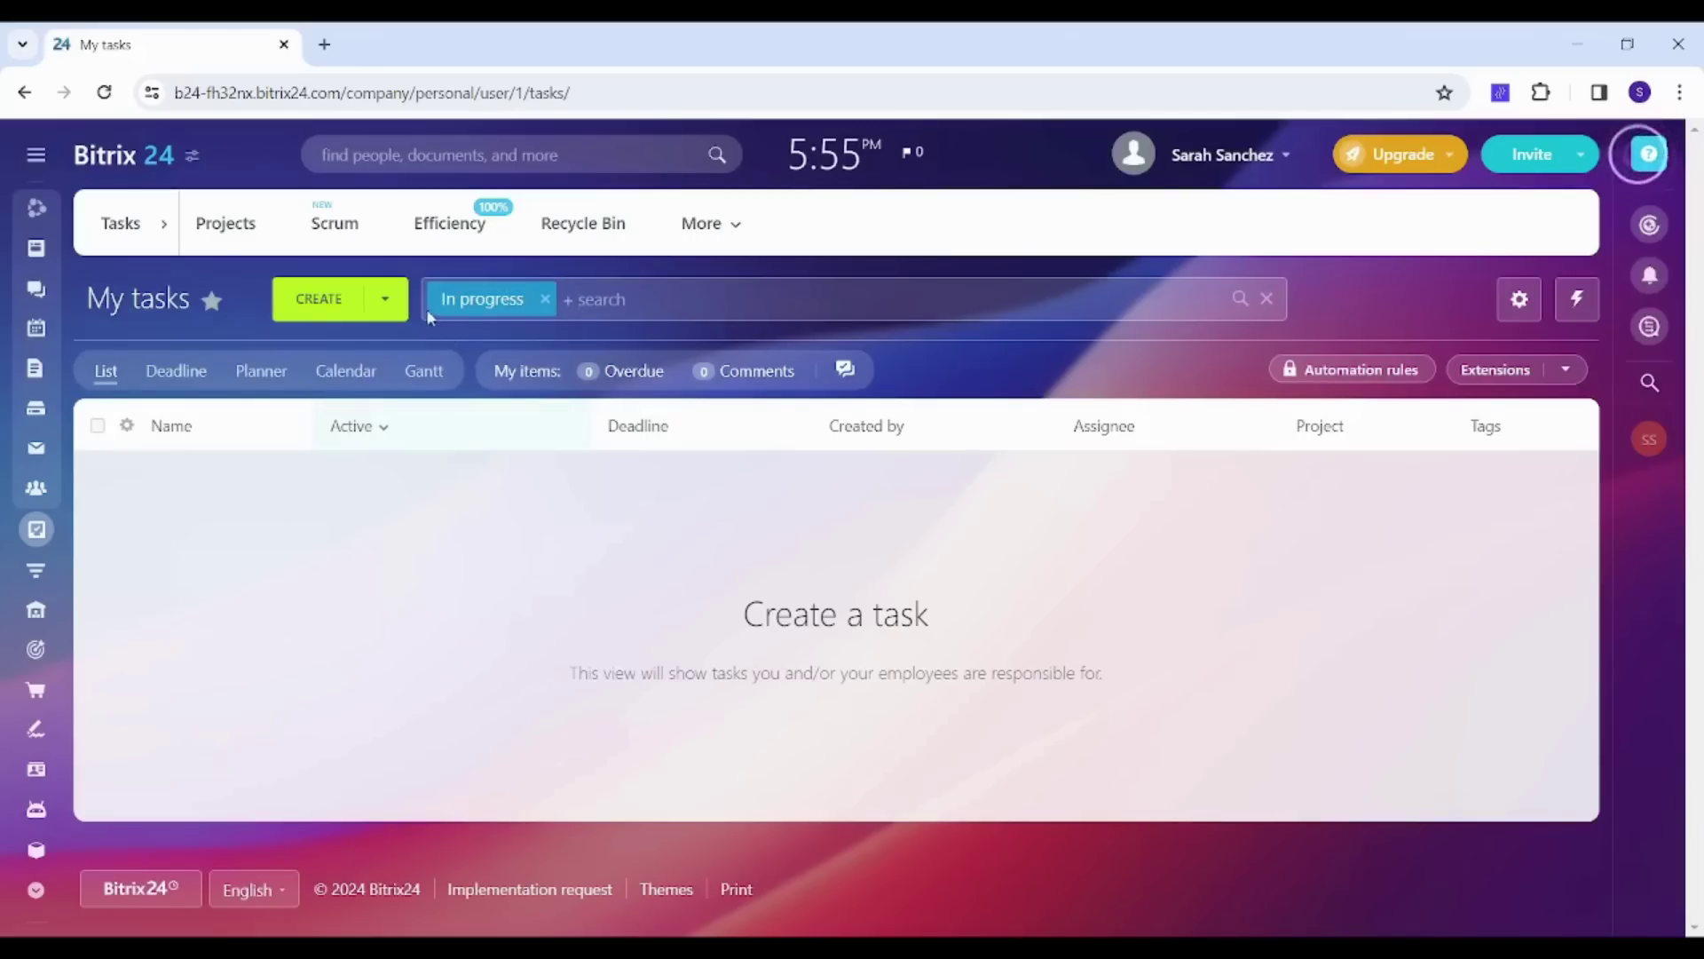
{"action": "left_click", "coordinate": [395, 305]}
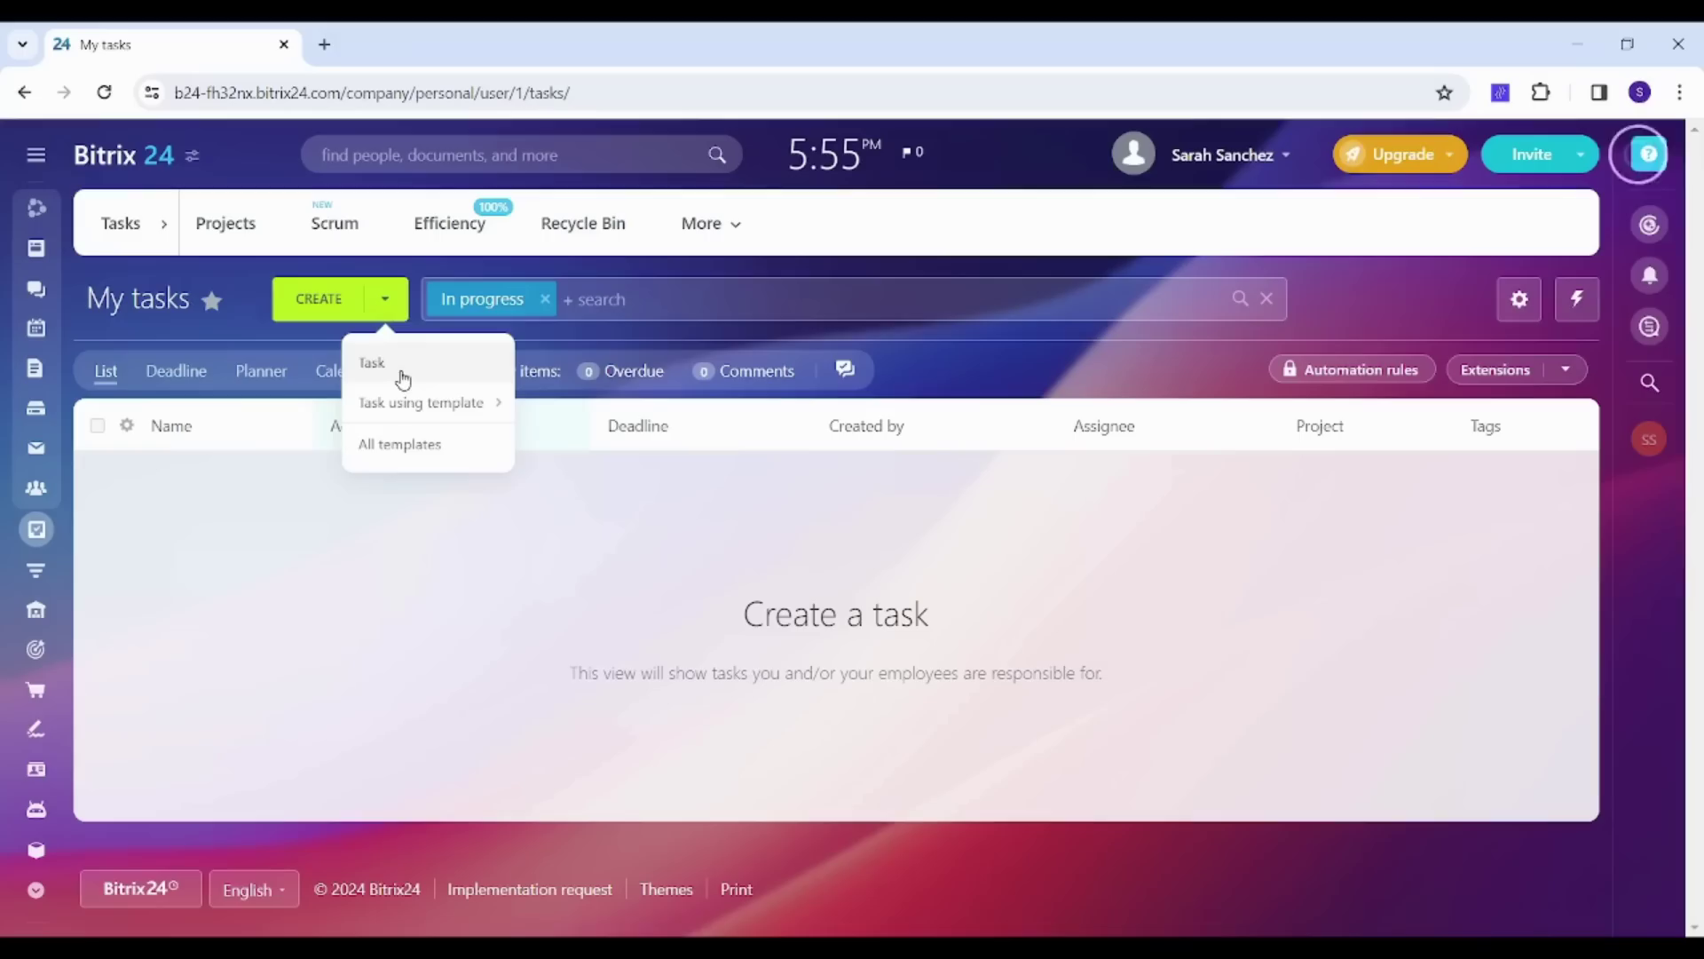
{"action": "mouse_move", "coordinate": [407, 409]}
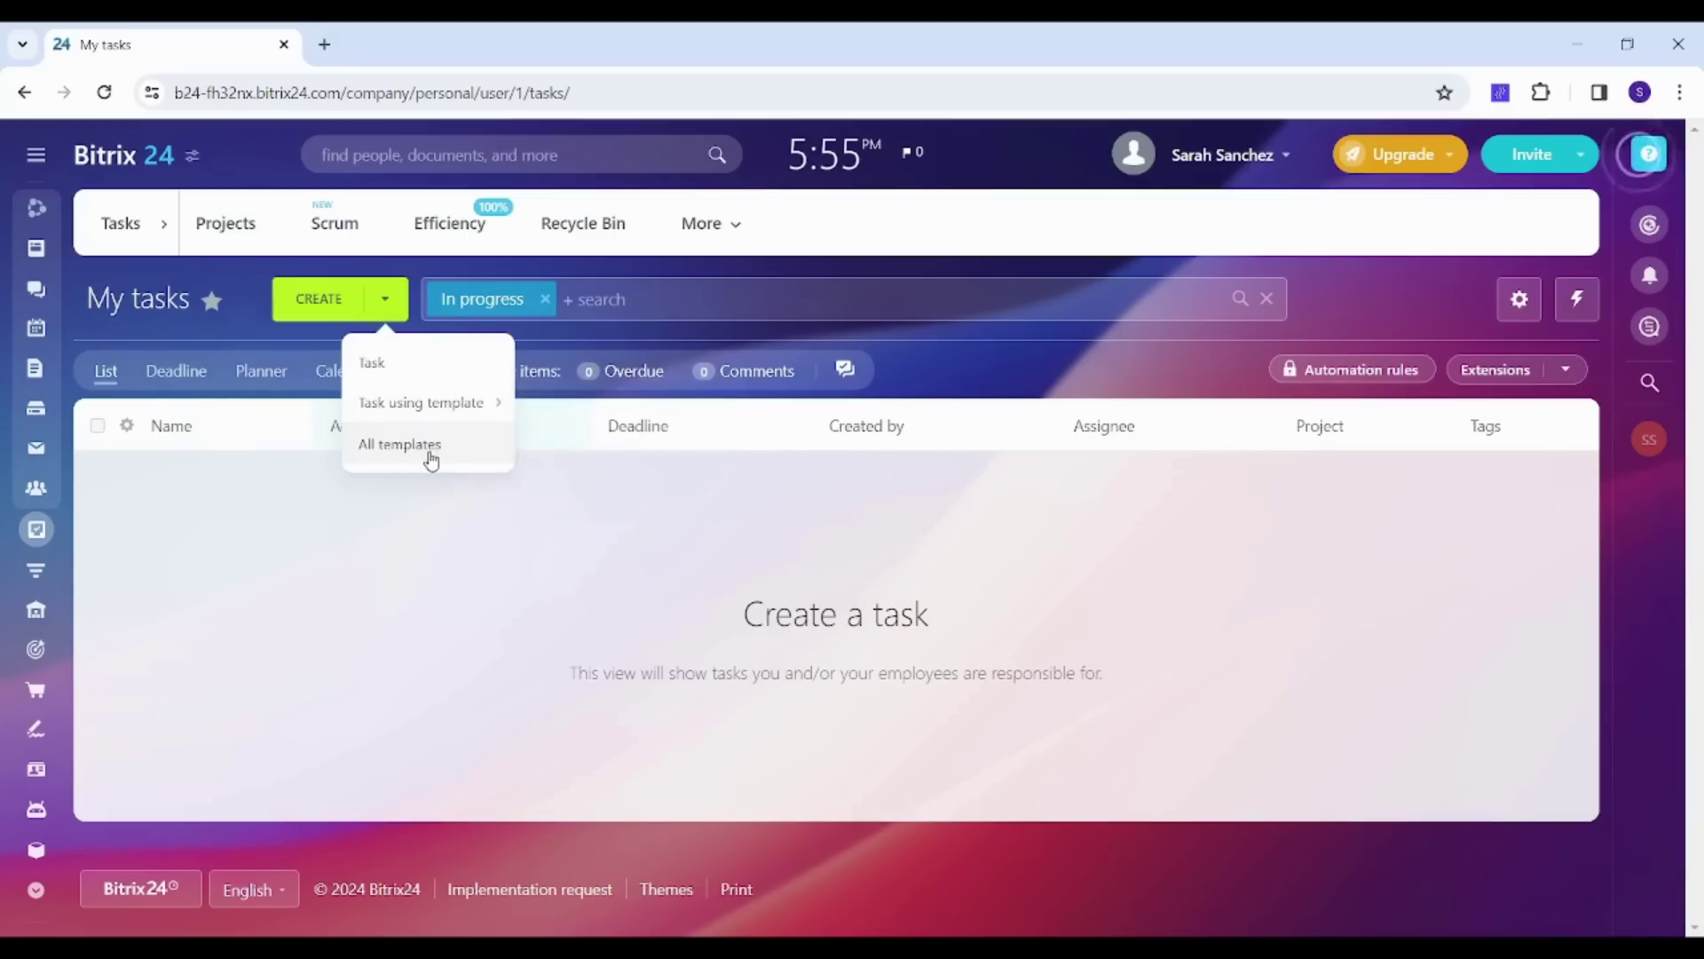
- Add a blank task named 'Task 1' and return to the task list
{"action": "left_click", "coordinate": [407, 368]}
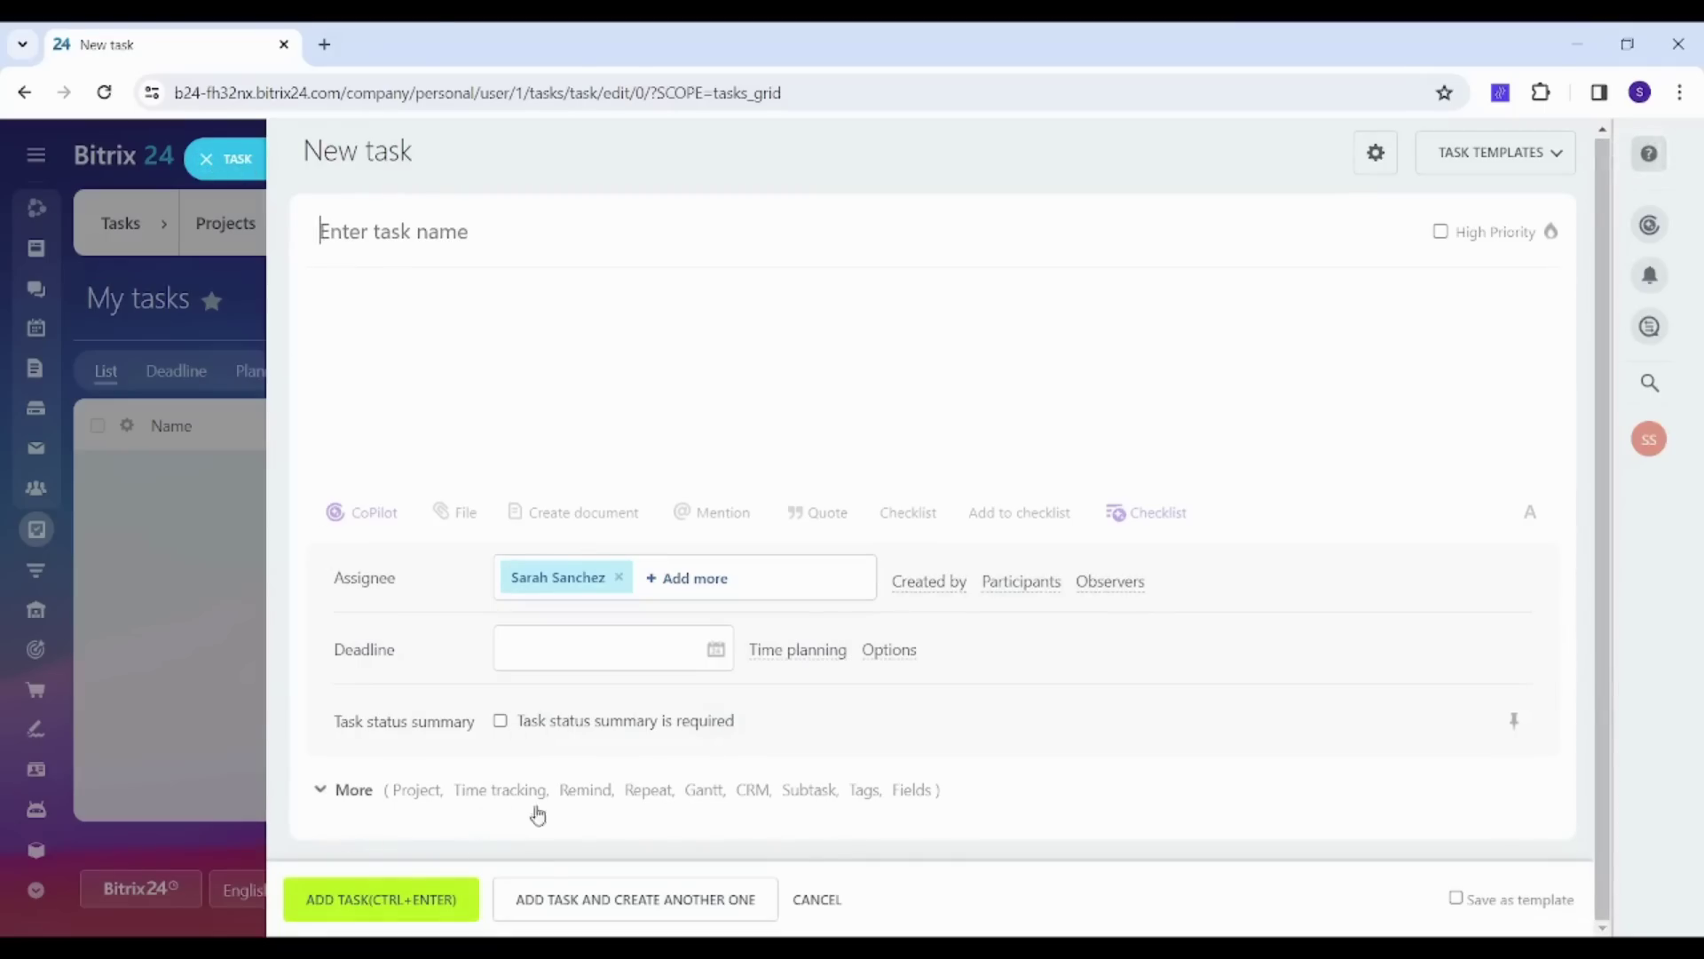
{"action": "type", "text": "Task 1"}
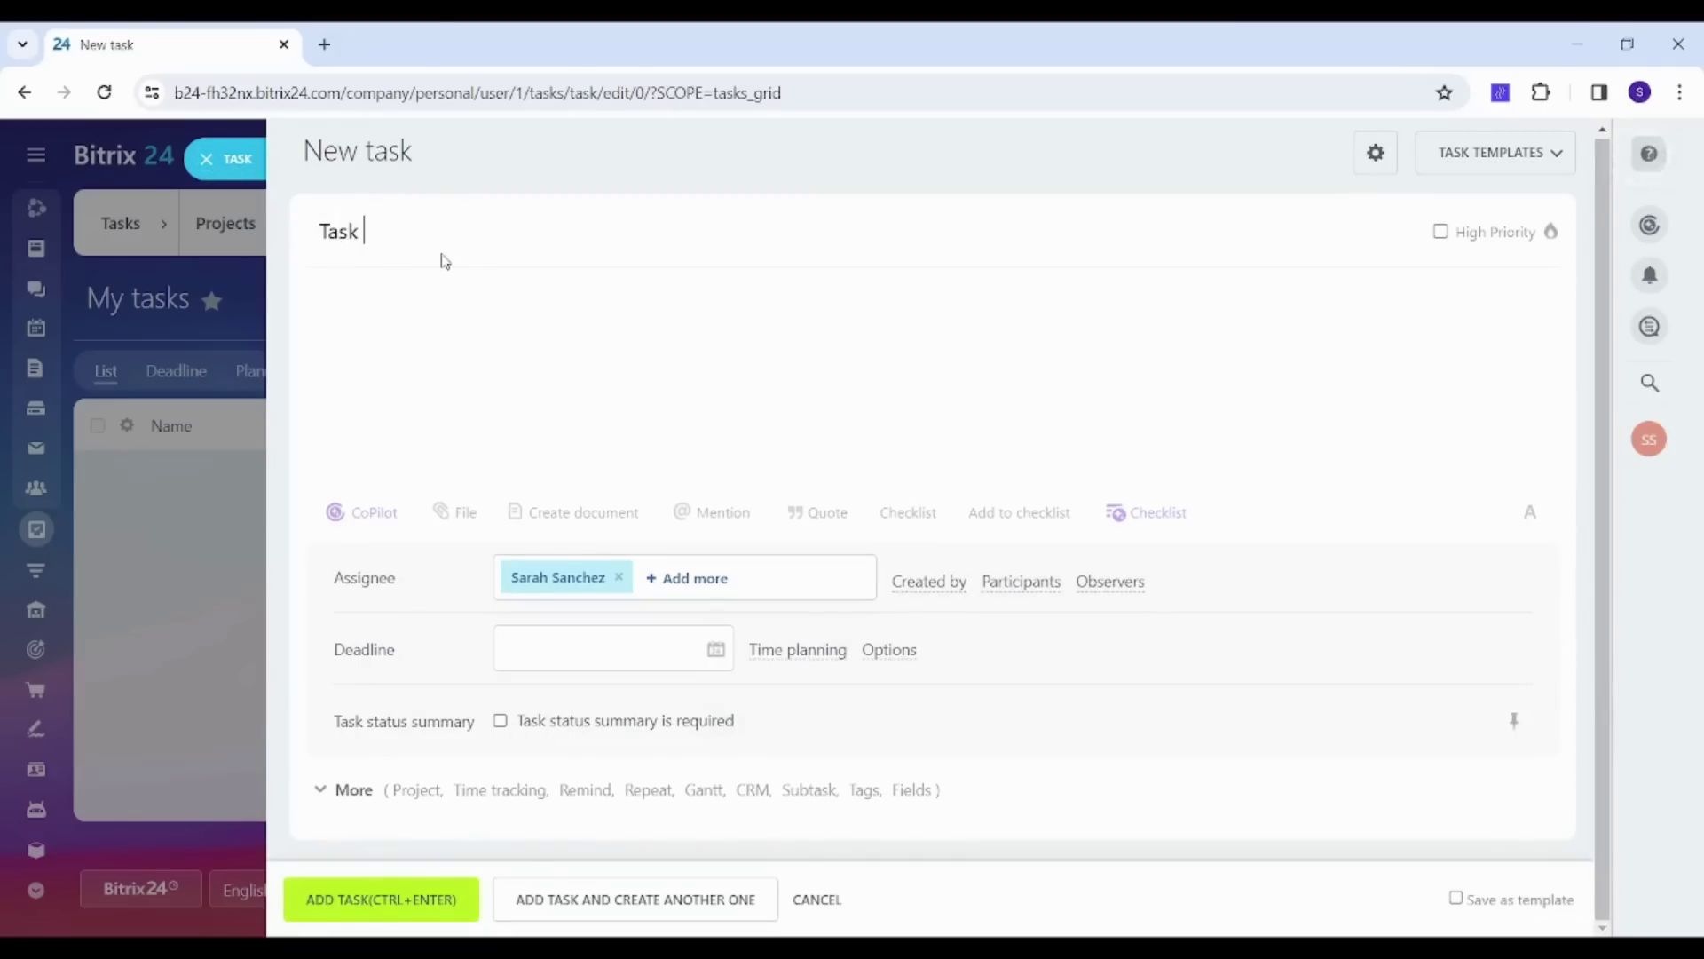
{"action": "left_click", "coordinate": [404, 900]}
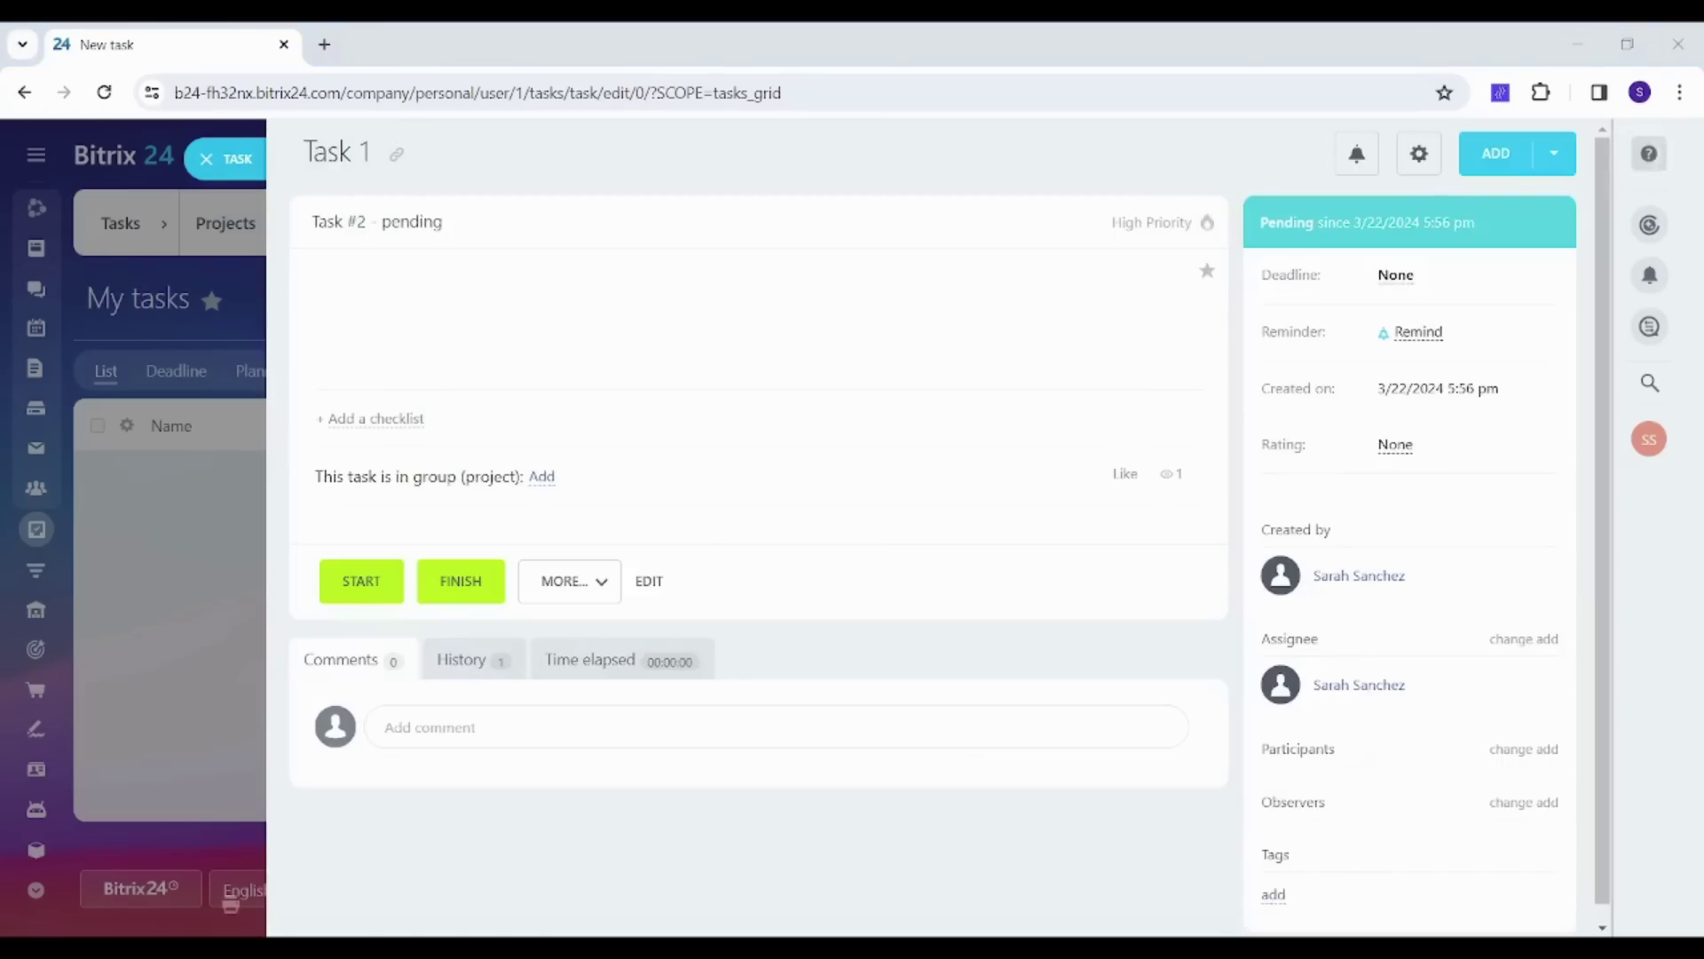
{"action": "left_click", "coordinate": [210, 598]}
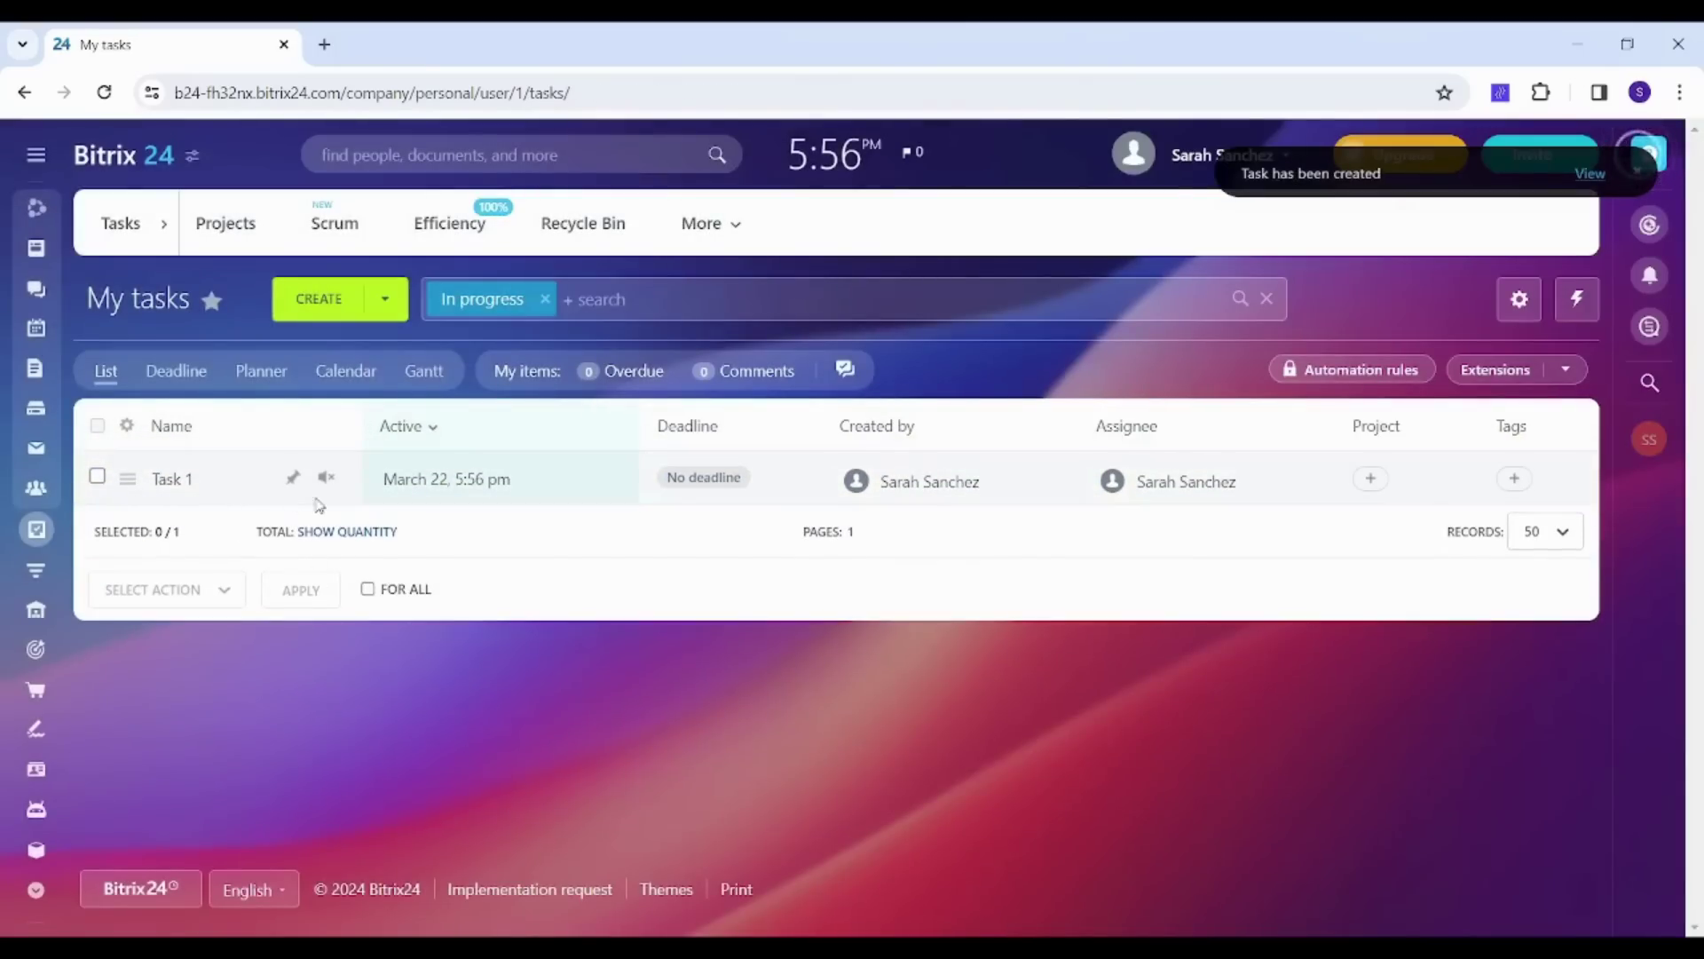
- View tasks by Deadline with Task 1 kept in No deadline, then switch to Planner
{"action": "left_click", "coordinate": [160, 384]}
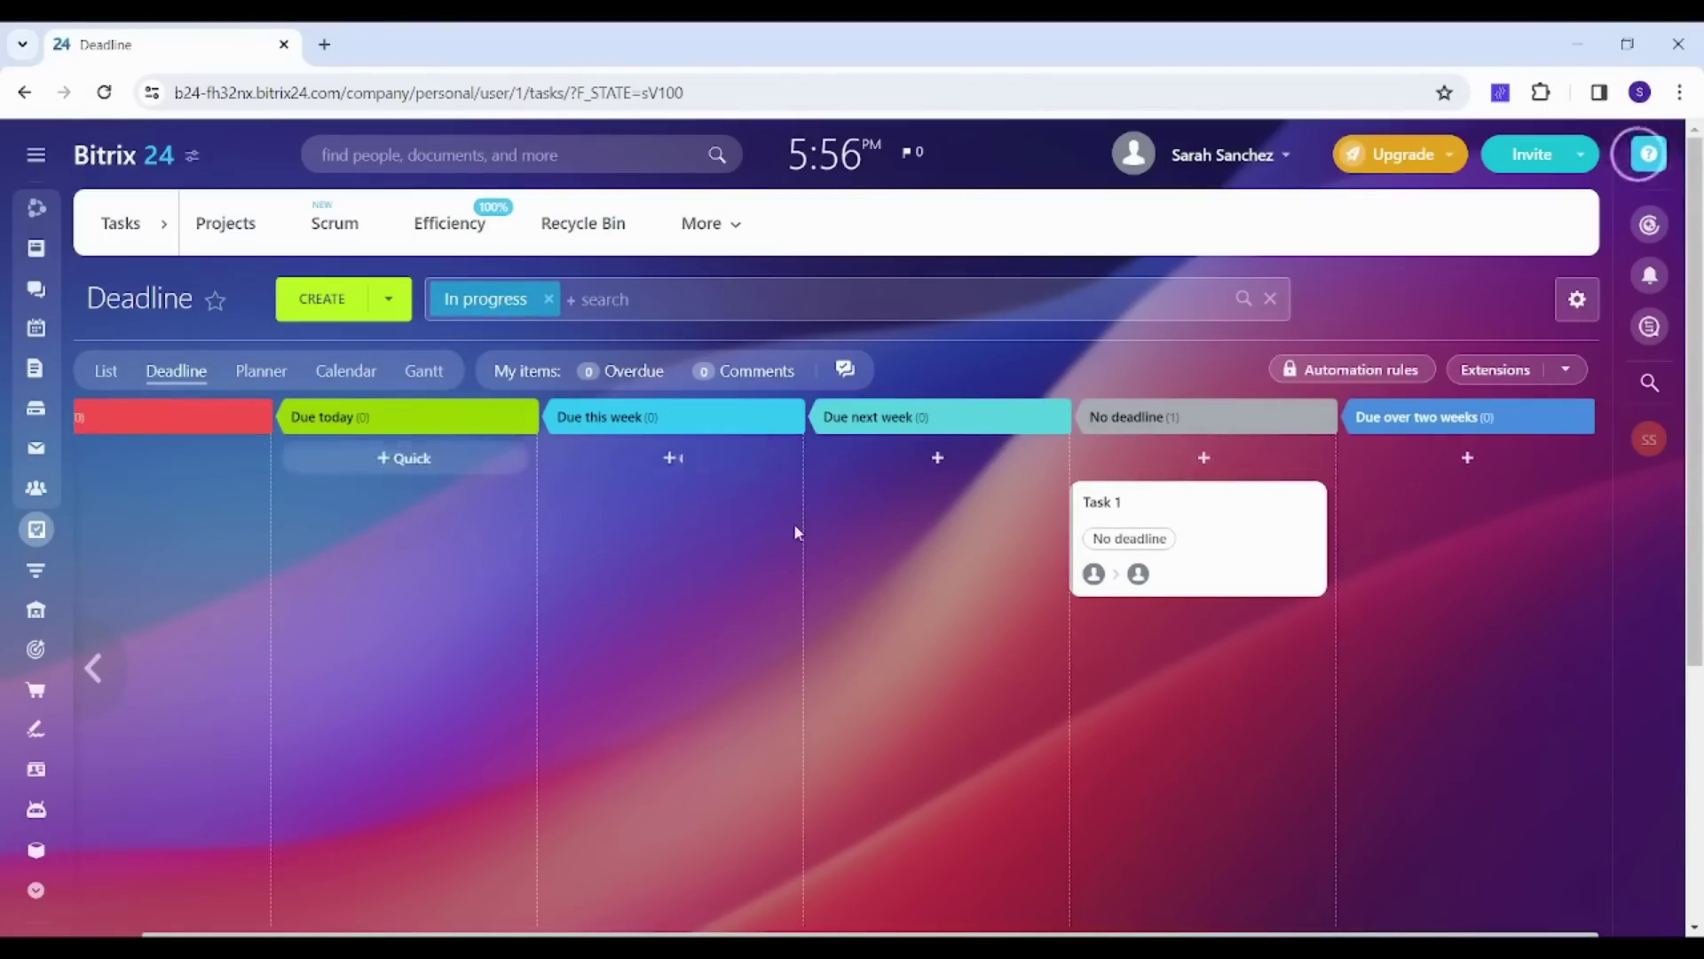
{"action": "left_click_drag", "start_coordinate": [1230, 536], "coordinate": [1118, 533]}
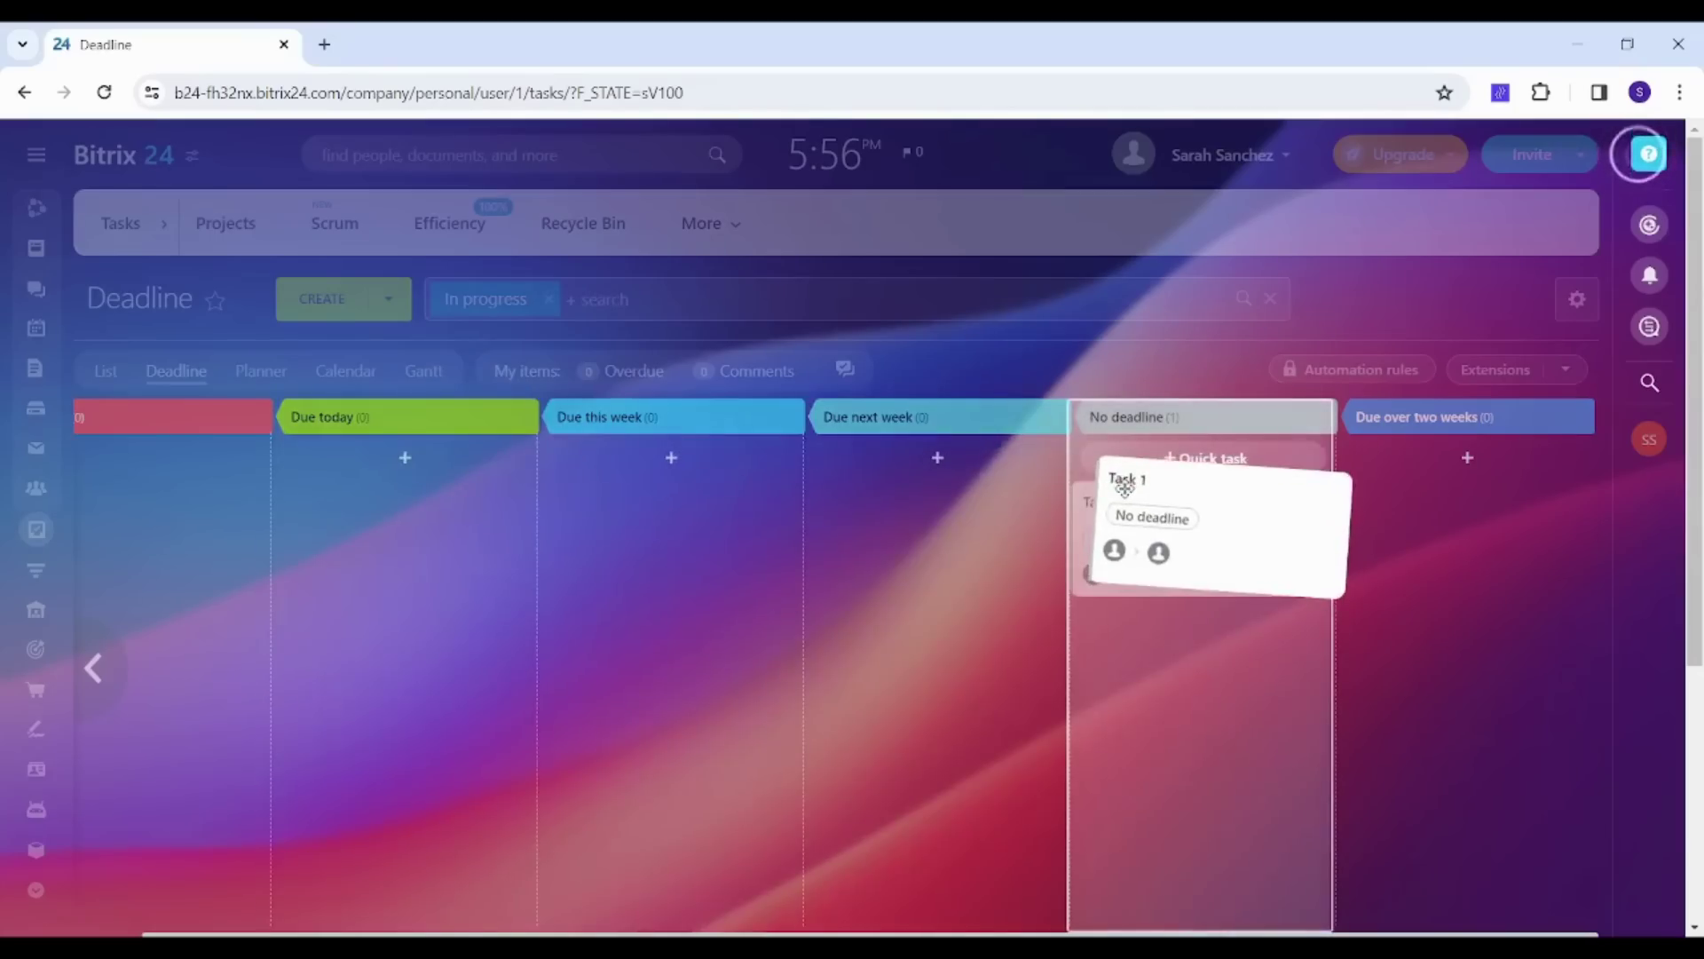
{"action": "left_click", "coordinate": [258, 372]}
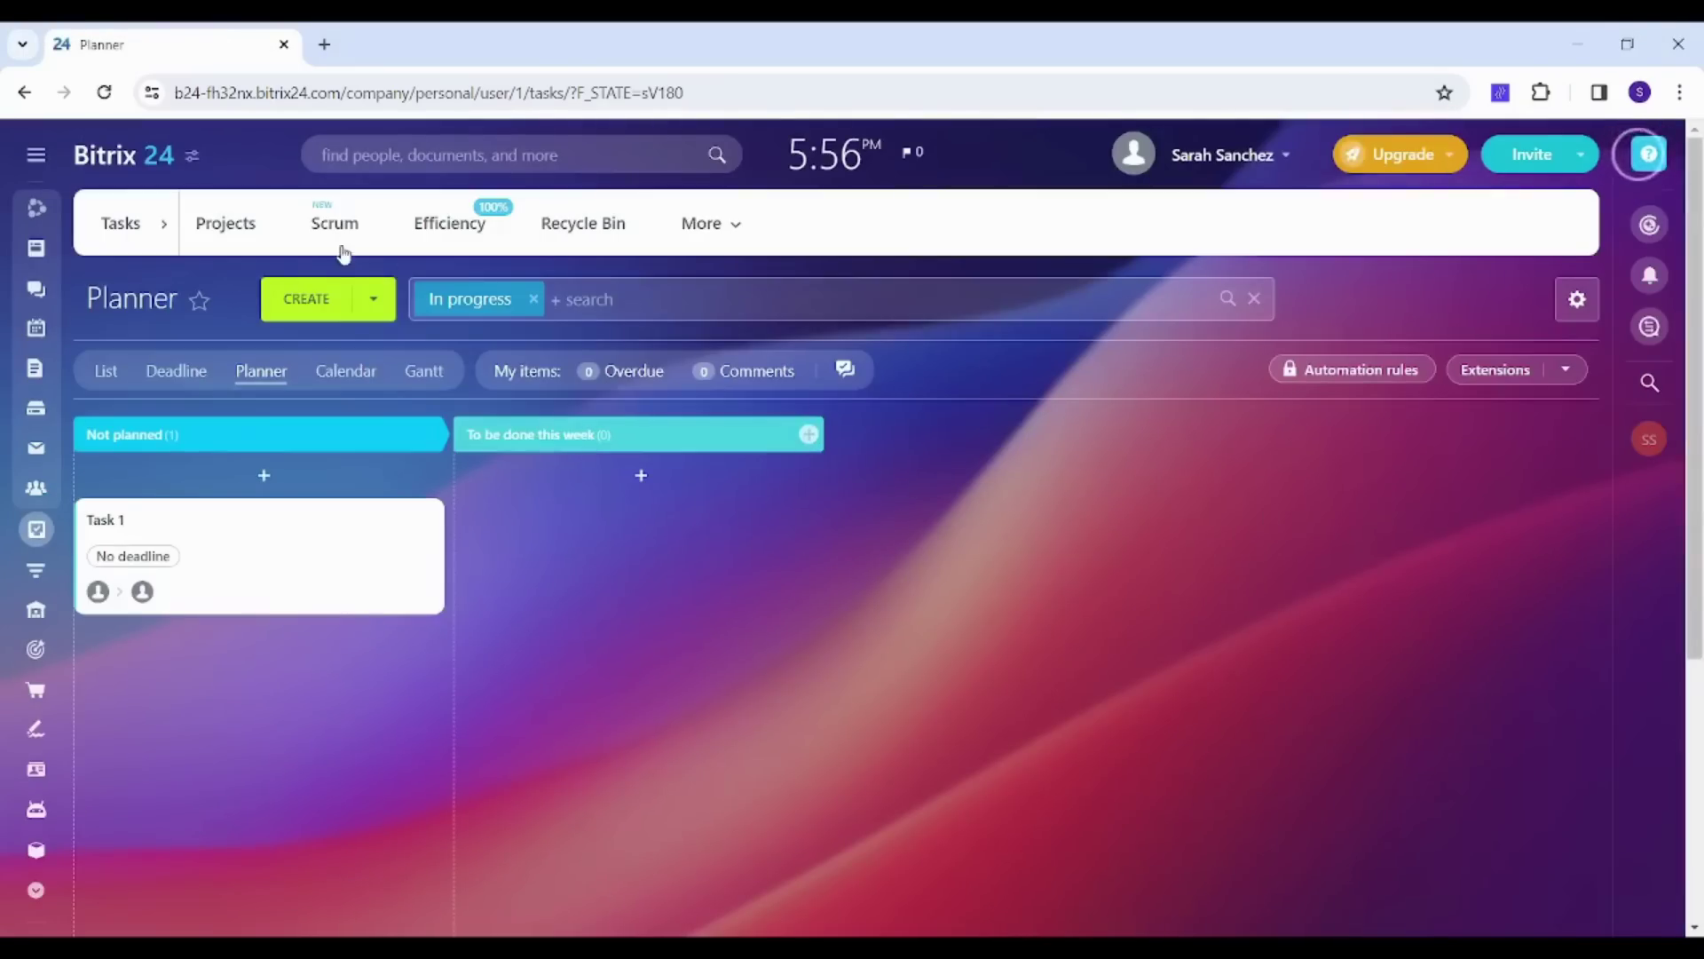
- Switch the task view from Calendar to the Gantt timeline
{"action": "left_click", "coordinate": [358, 372]}
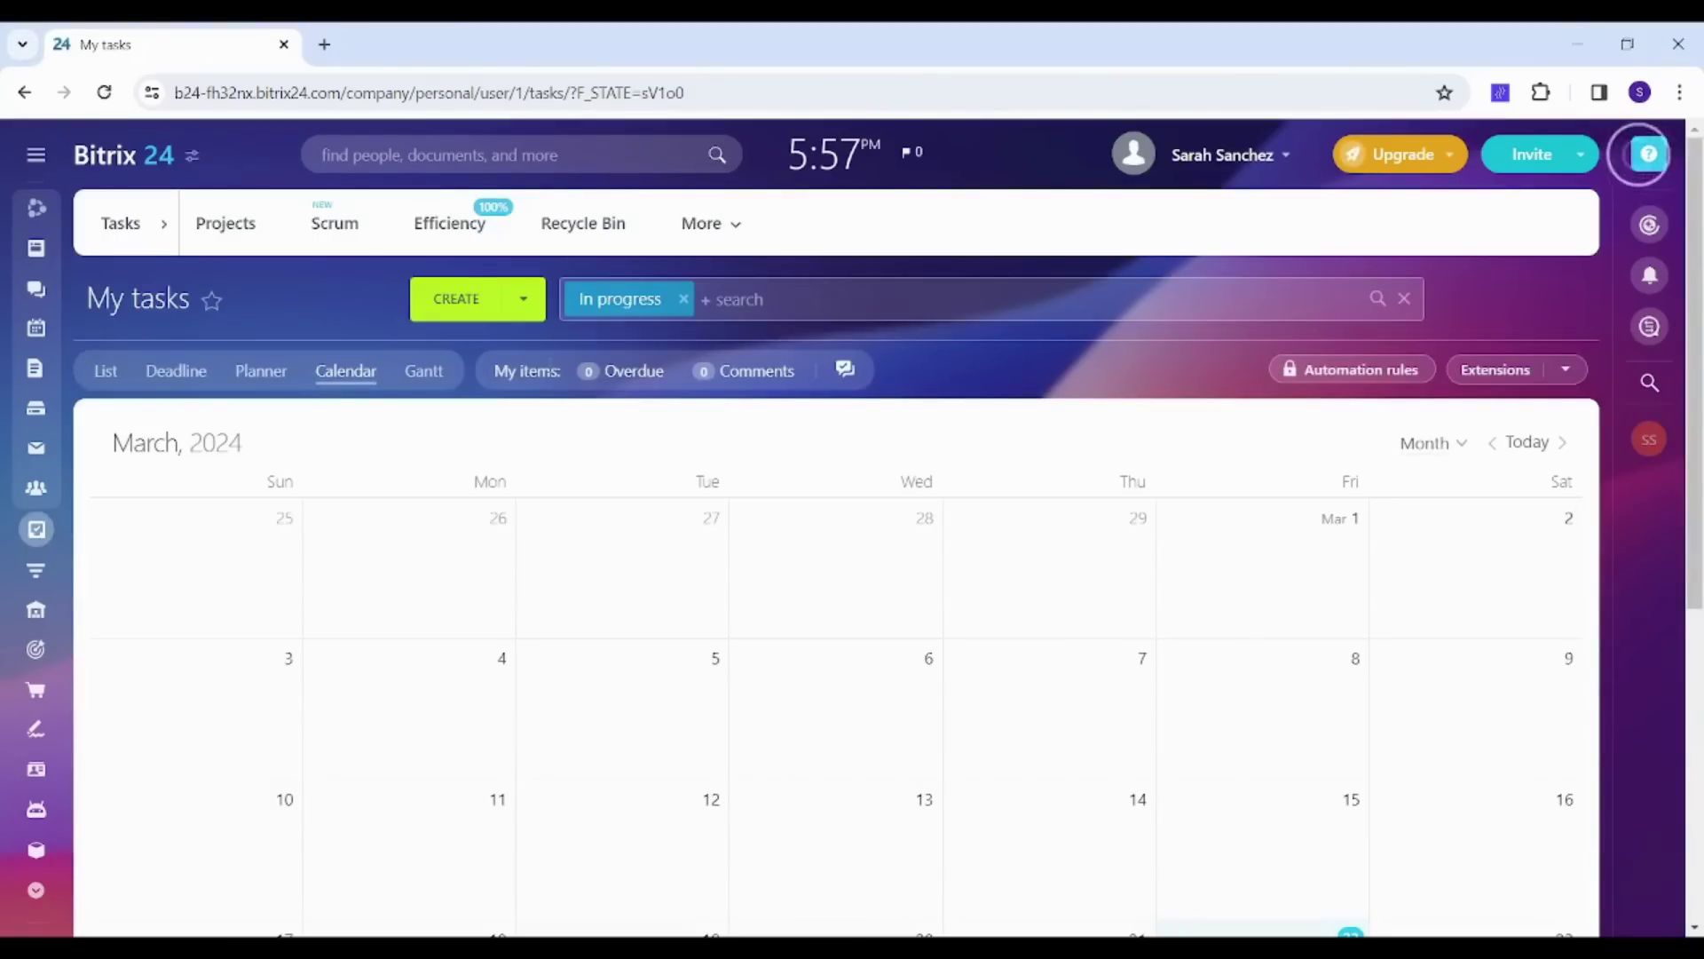
{"action": "left_click", "coordinate": [424, 371]}
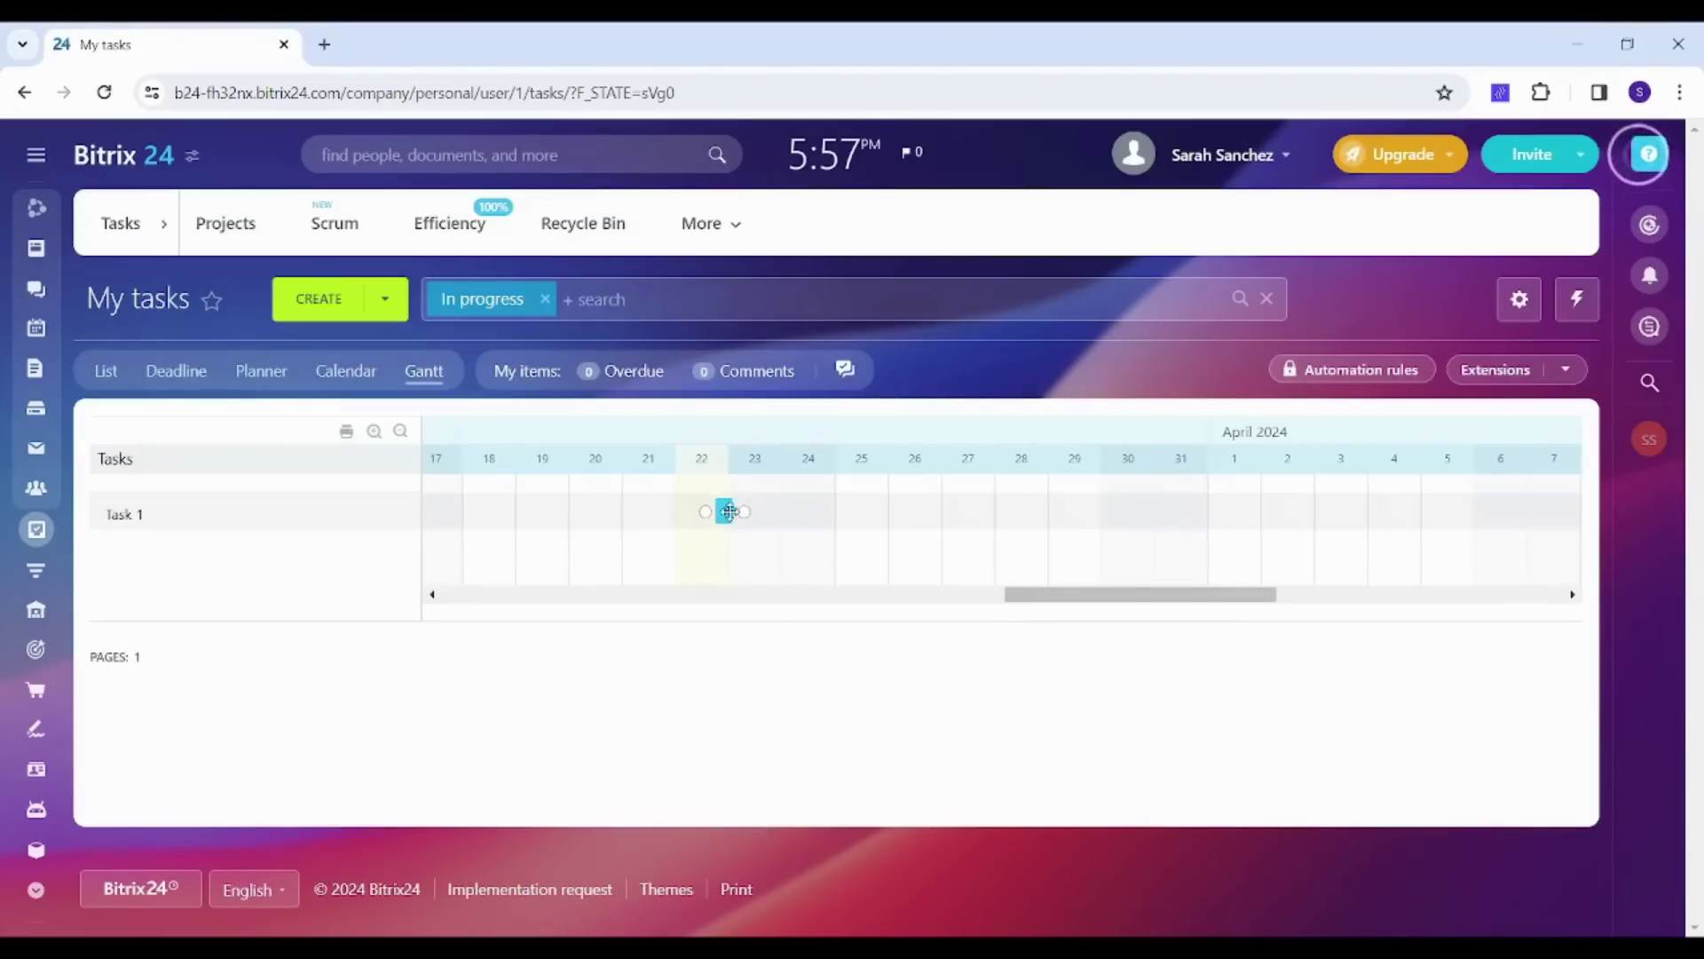
- Stretch Task 1's Gantt bar leftward so it starts around March 19
{"action": "left_click_drag", "start_coordinate": [729, 511], "coordinate": [738, 512]}
{"action": "left_click_drag", "start_coordinate": [728, 512], "coordinate": [558, 513]}
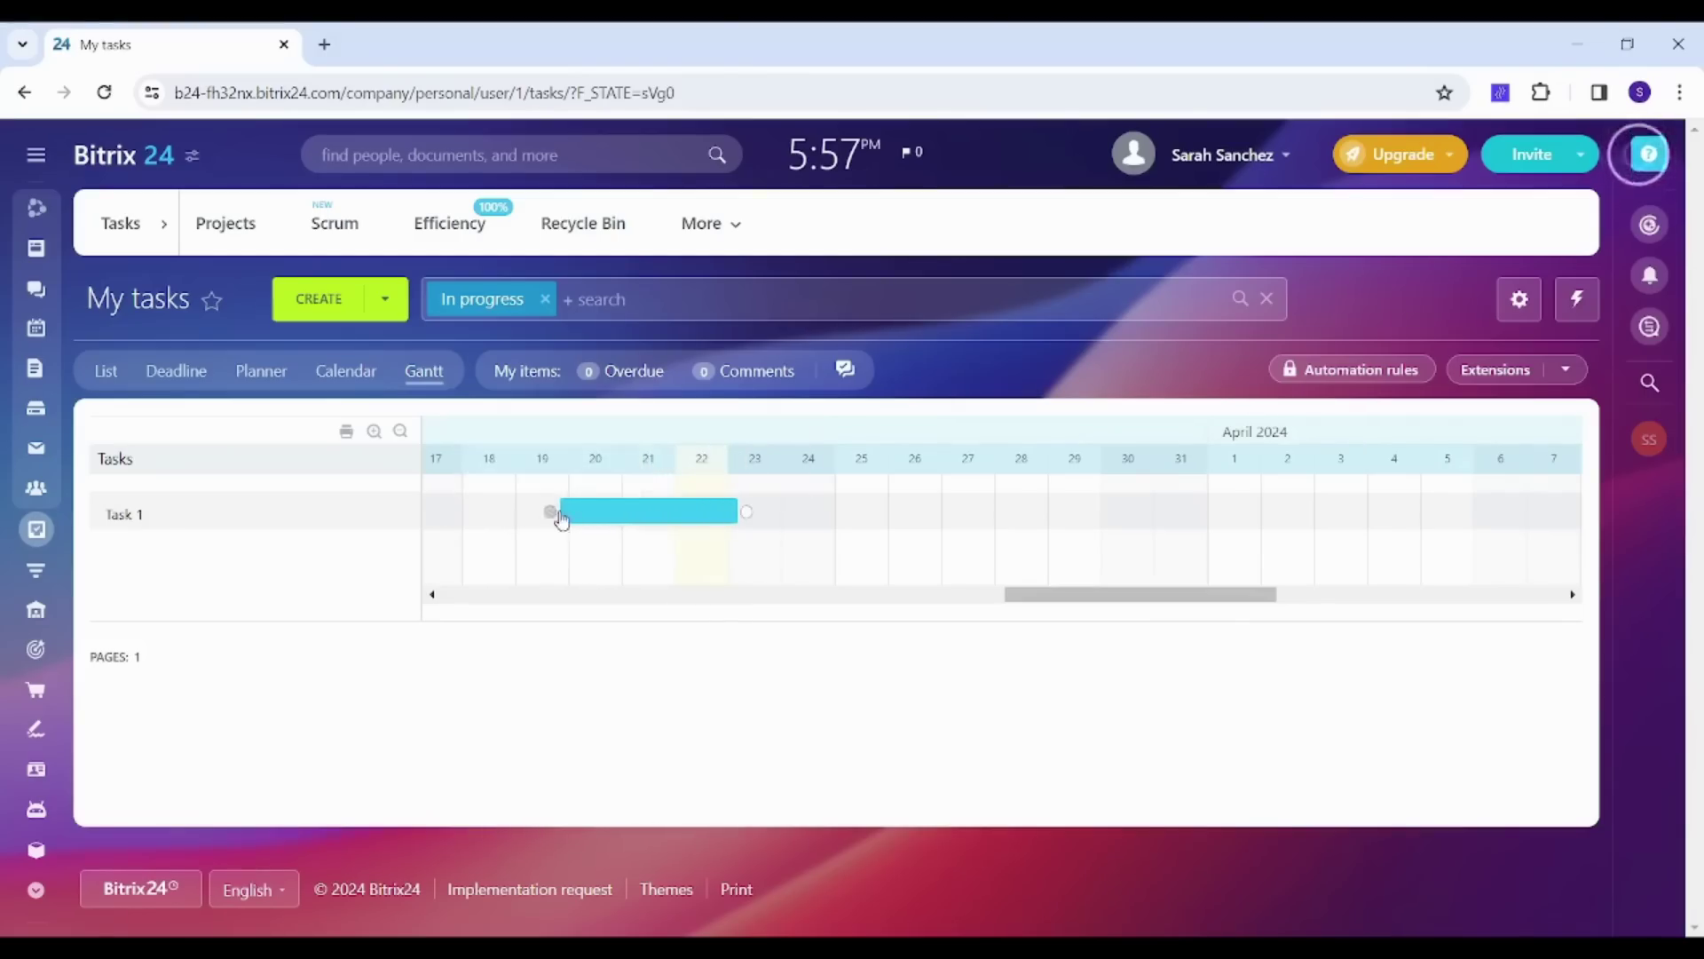
{"action": "mouse_move", "coordinate": [53, 579]}
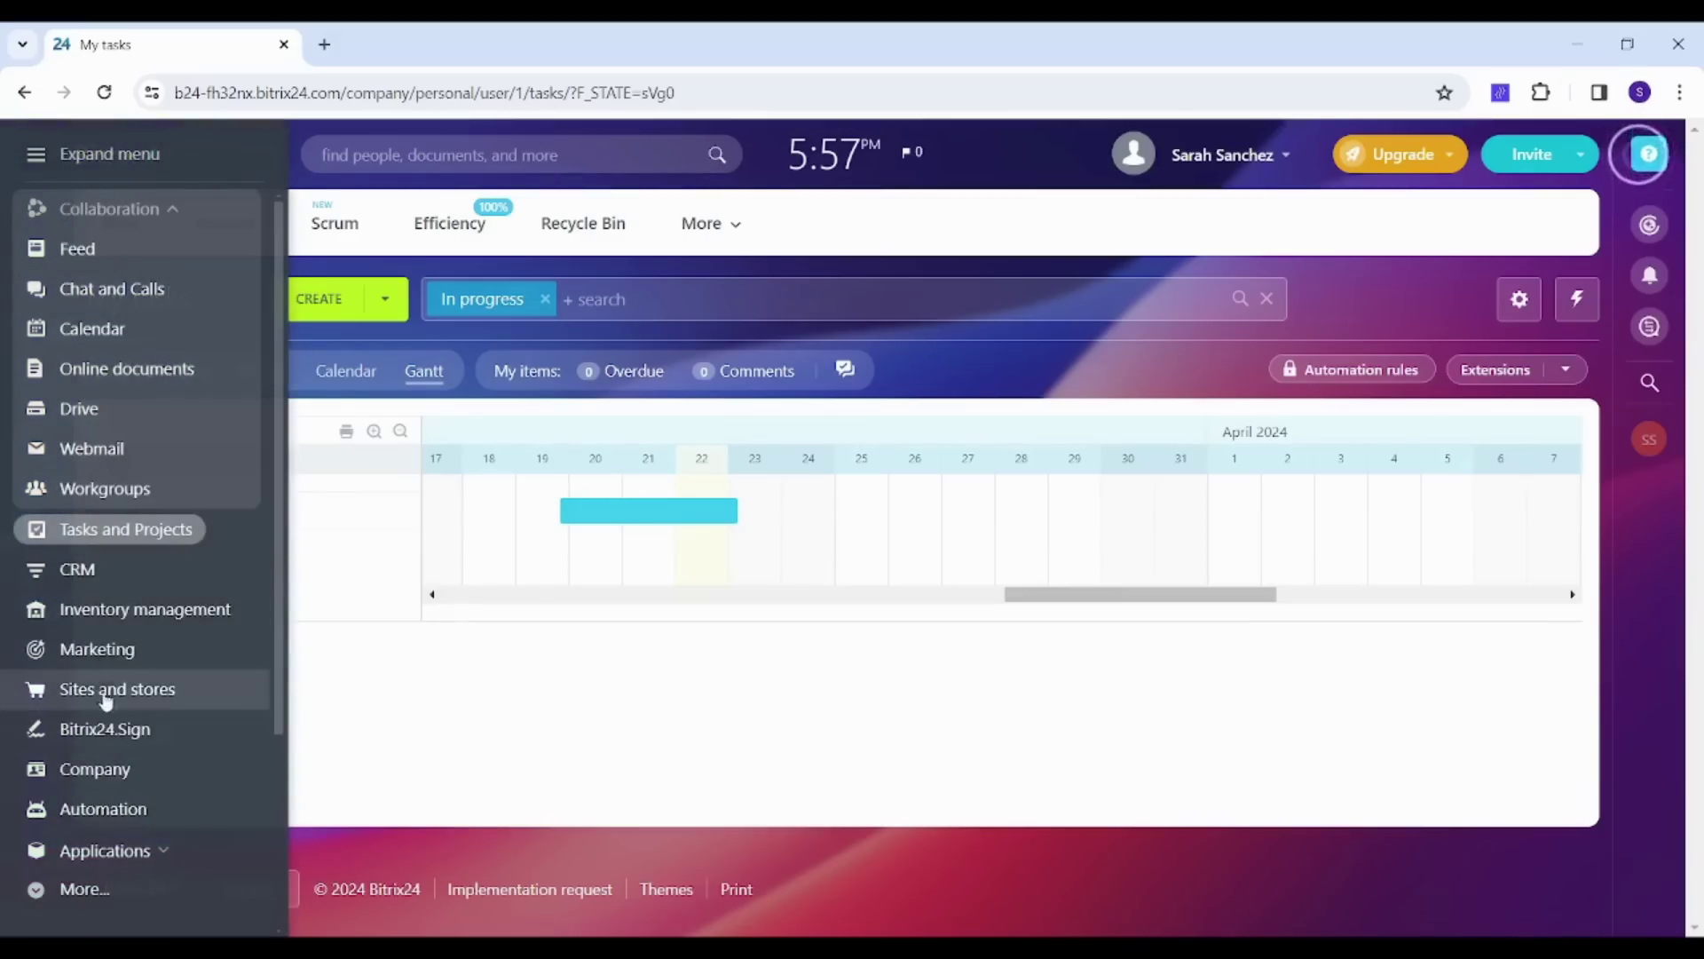
- Preview a new workflow's settings in Automation and close them with Esc, unsaved
{"action": "left_click", "coordinate": [124, 818]}
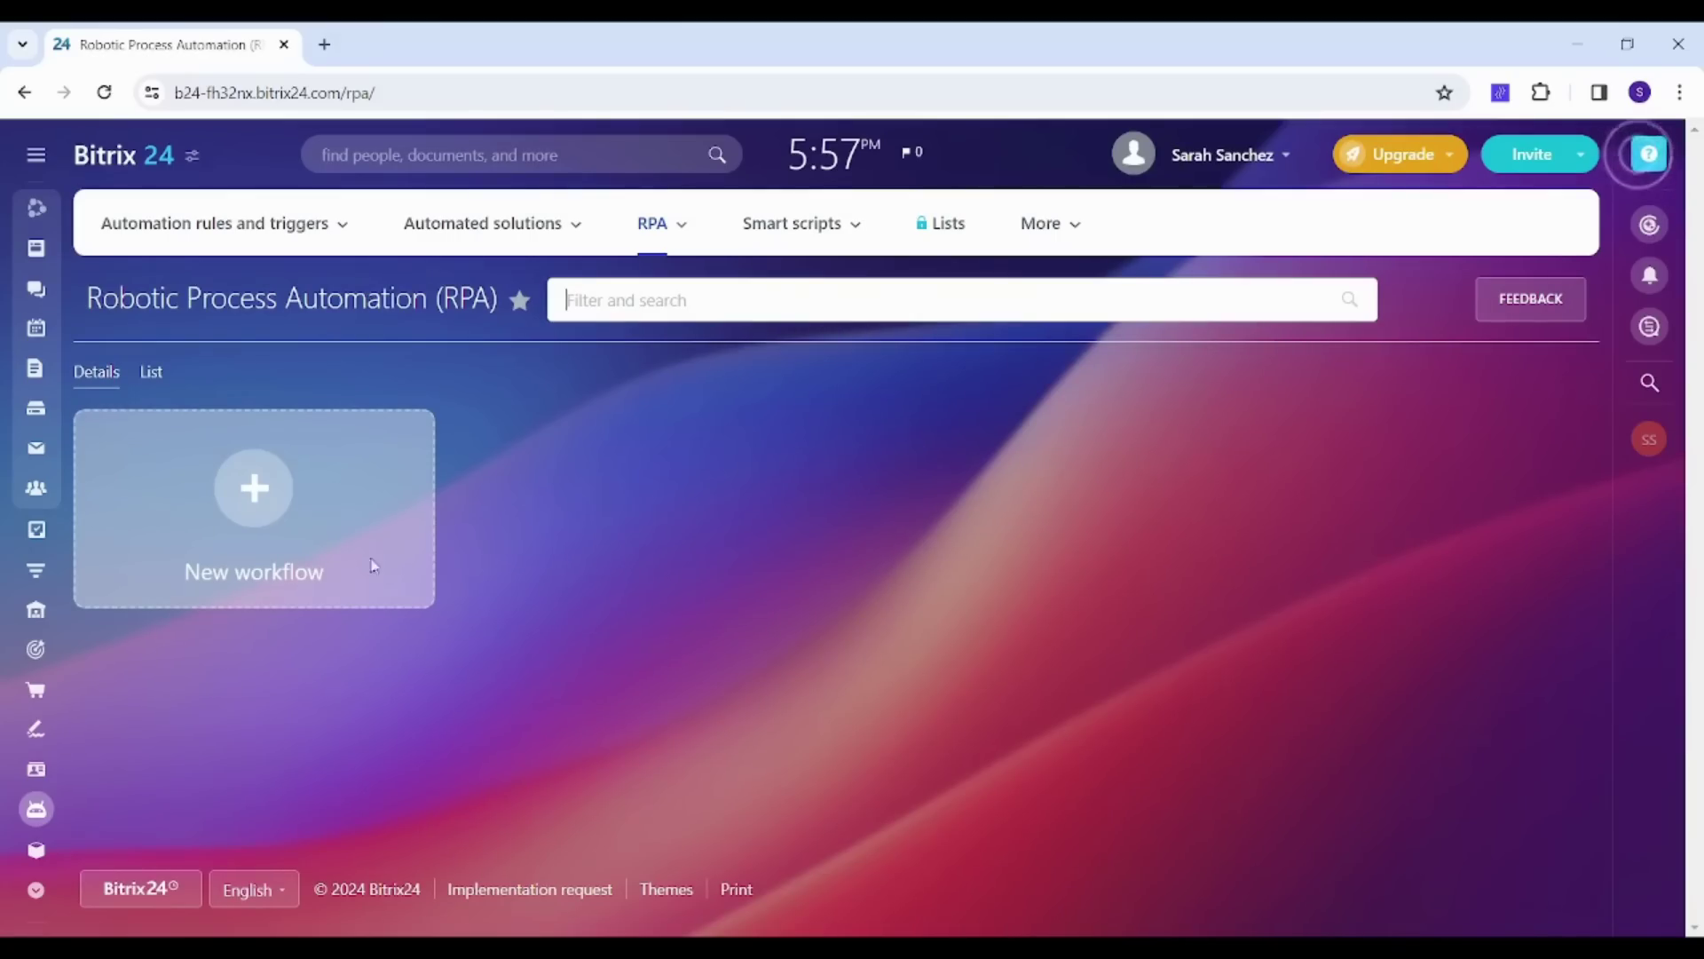
{"action": "left_click", "coordinate": [248, 503]}
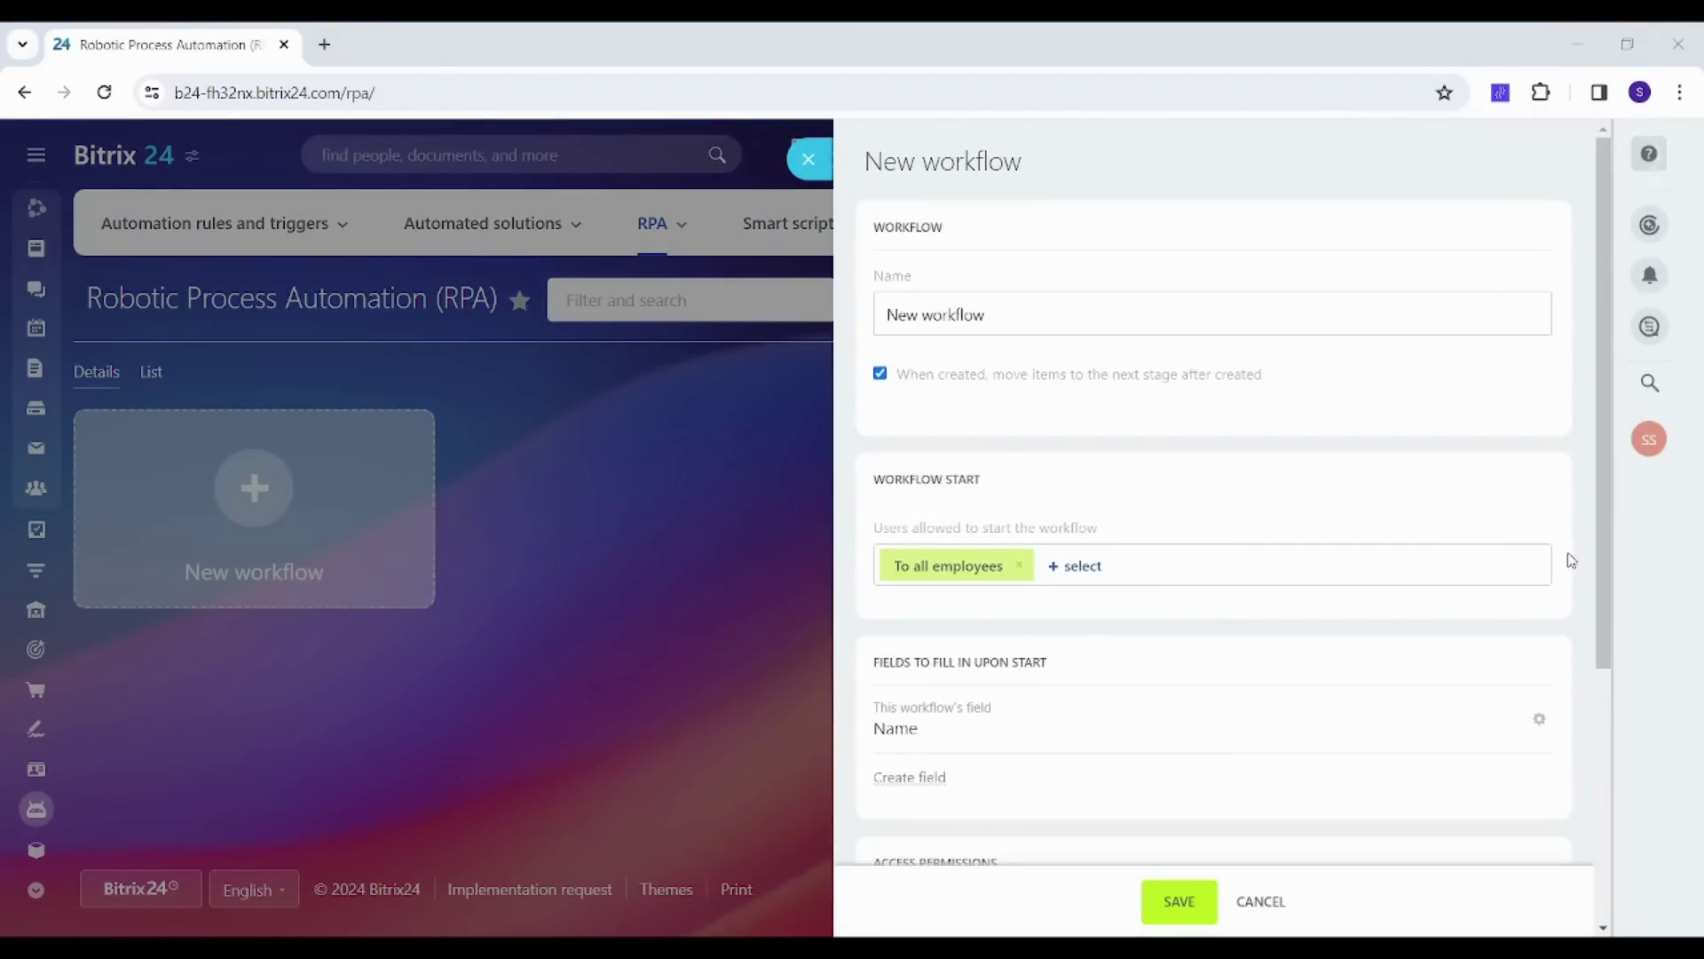
{"action": "left_click_drag", "start_coordinate": [1602, 376], "coordinate": [1605, 711]}
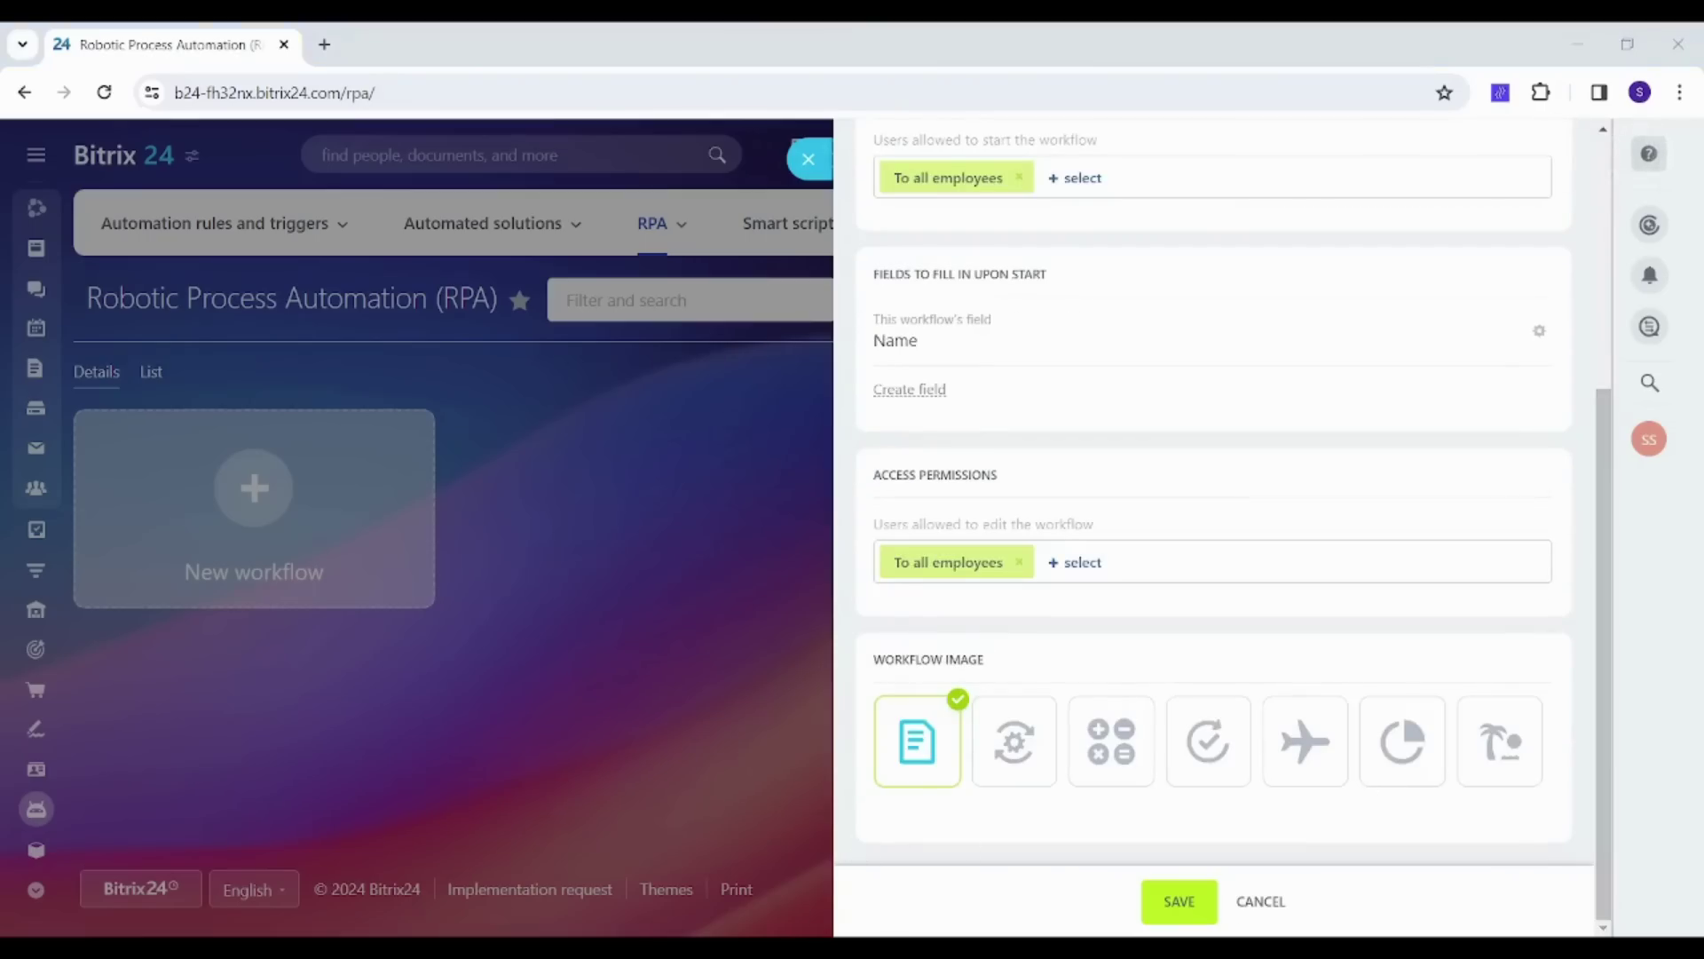
{"action": "key", "text": "Escape"}
- Open Company to view Bitrix above the Accounts, Marketing and Sales departments
{"action": "mouse_move", "coordinate": [67, 697]}
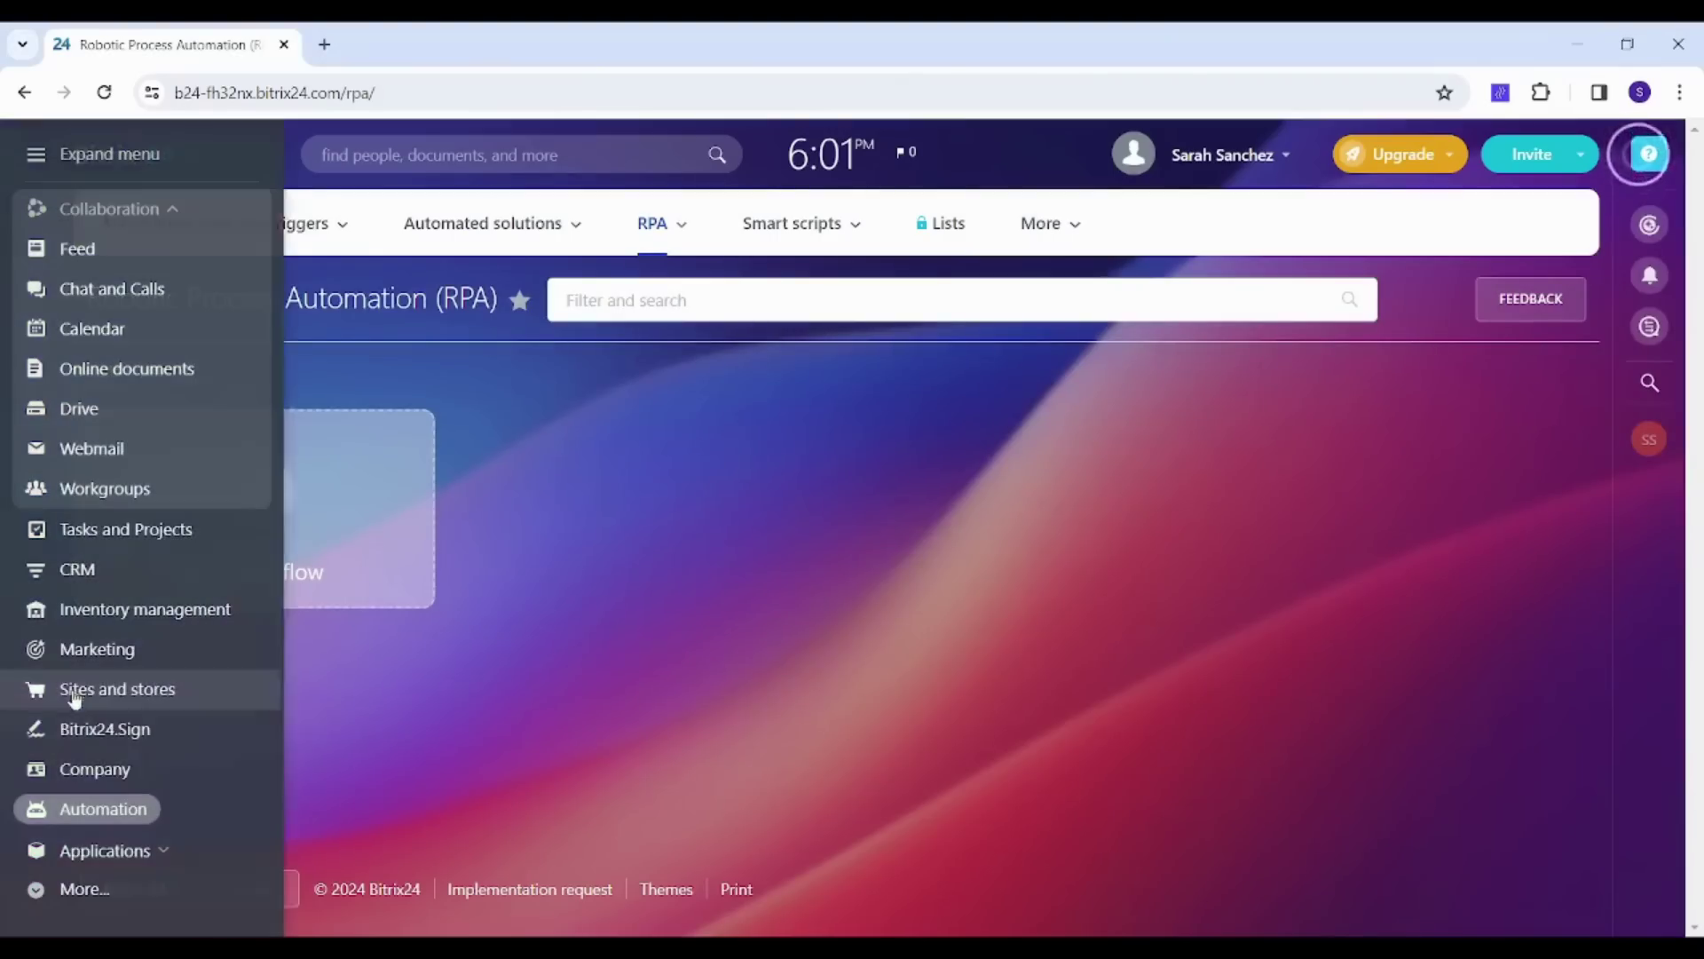
{"action": "left_click", "coordinate": [53, 768]}
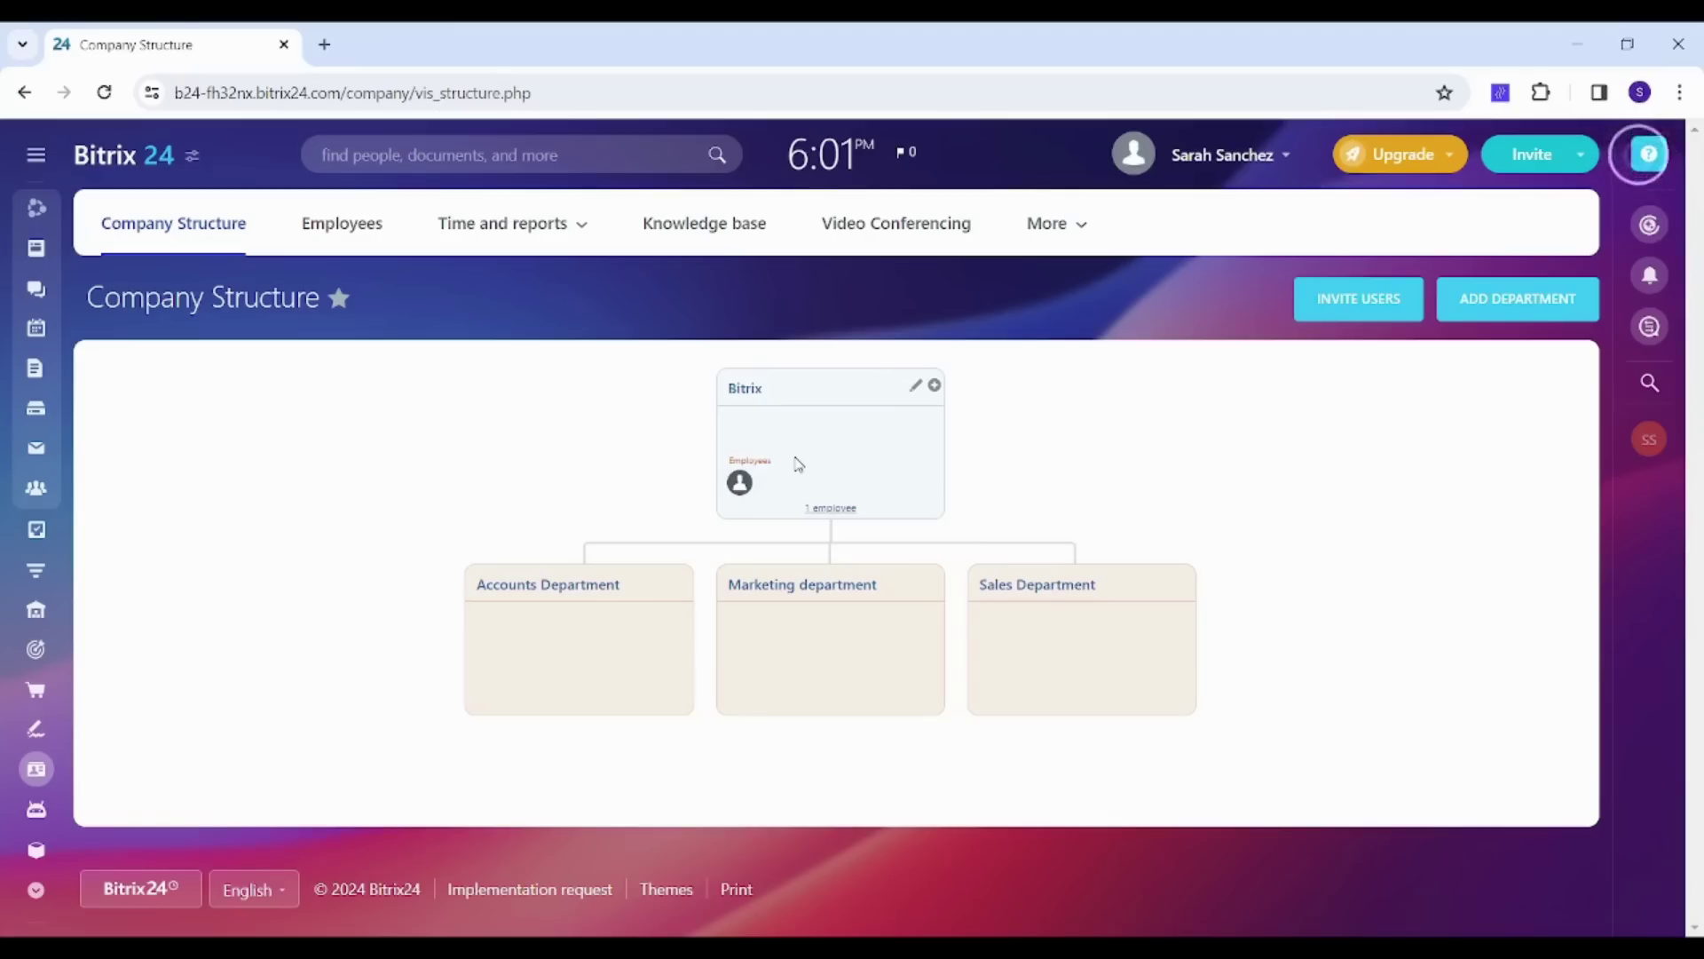
- Open the CRM Deals kanban and begin a quick deal in the Create papers column
{"action": "mouse_move", "coordinate": [35, 688]}
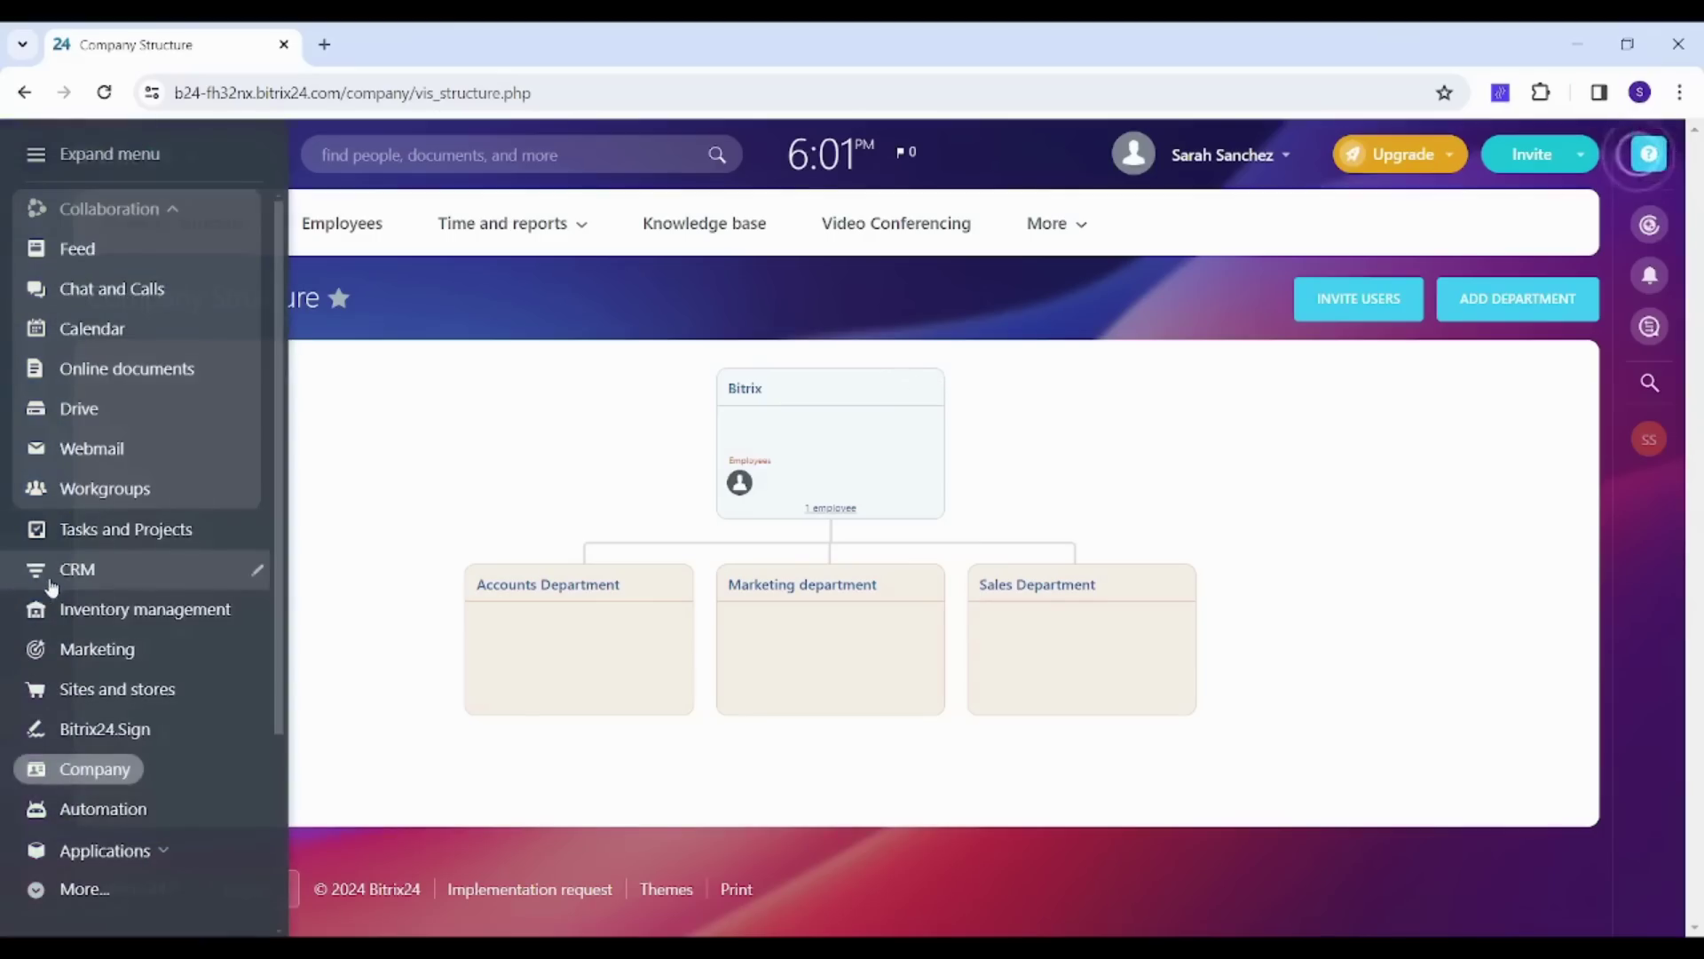
{"action": "left_click", "coordinate": [58, 584]}
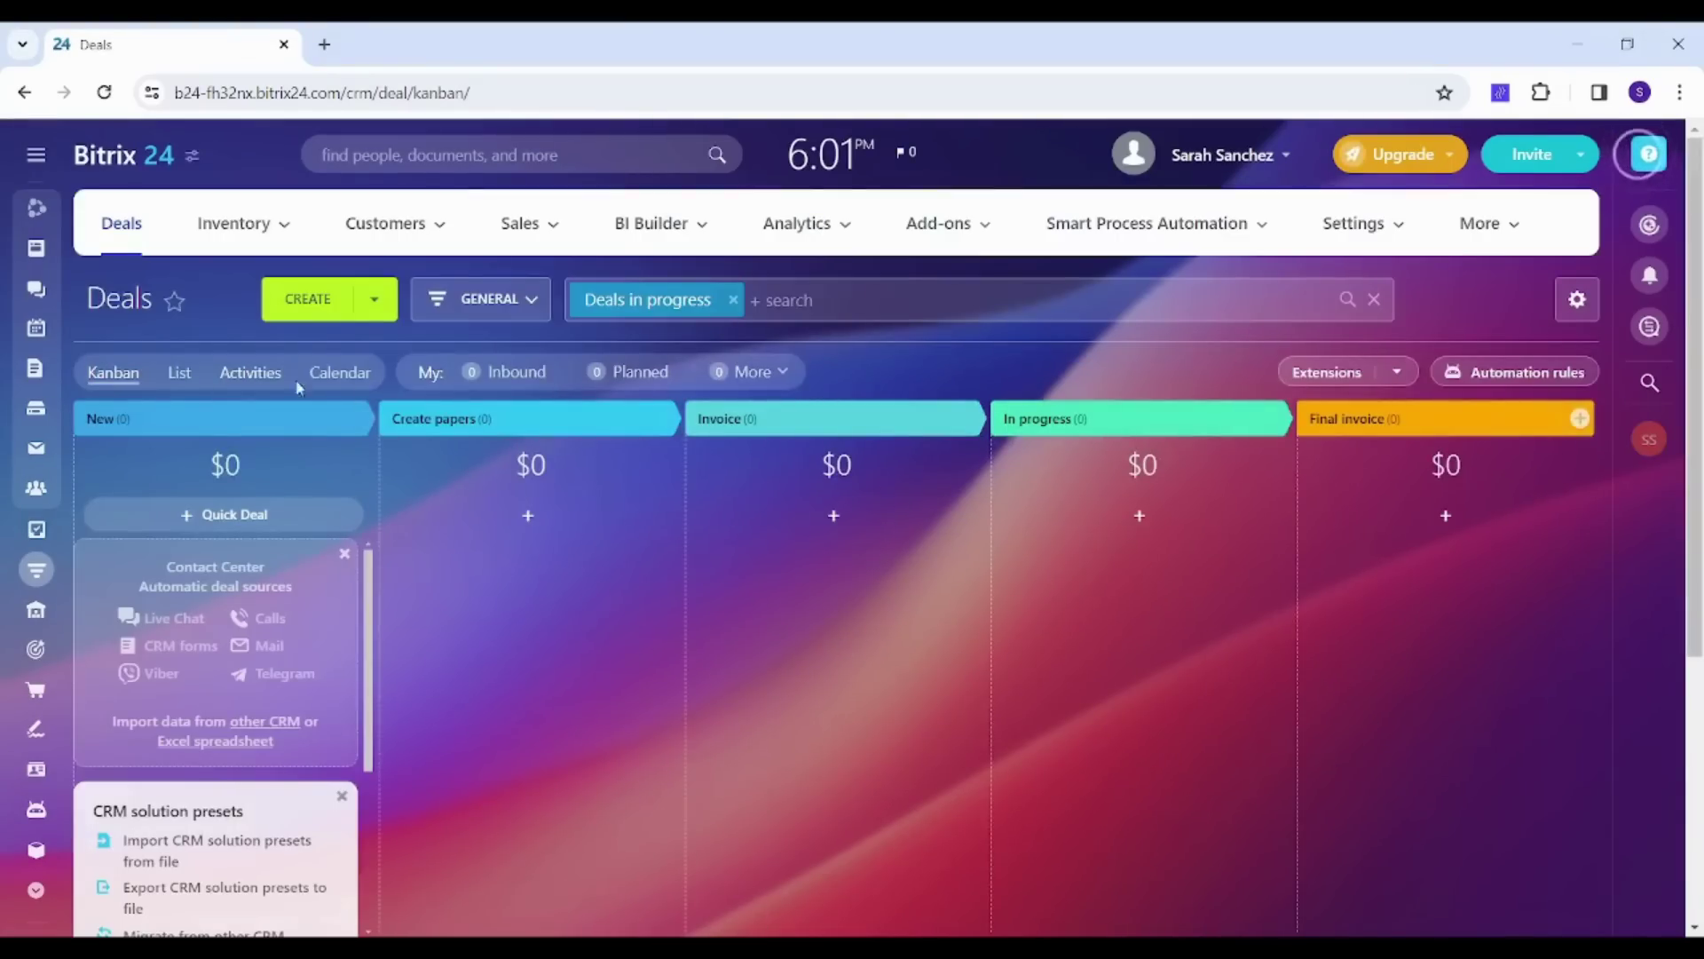
{"action": "left_click", "coordinate": [374, 312]}
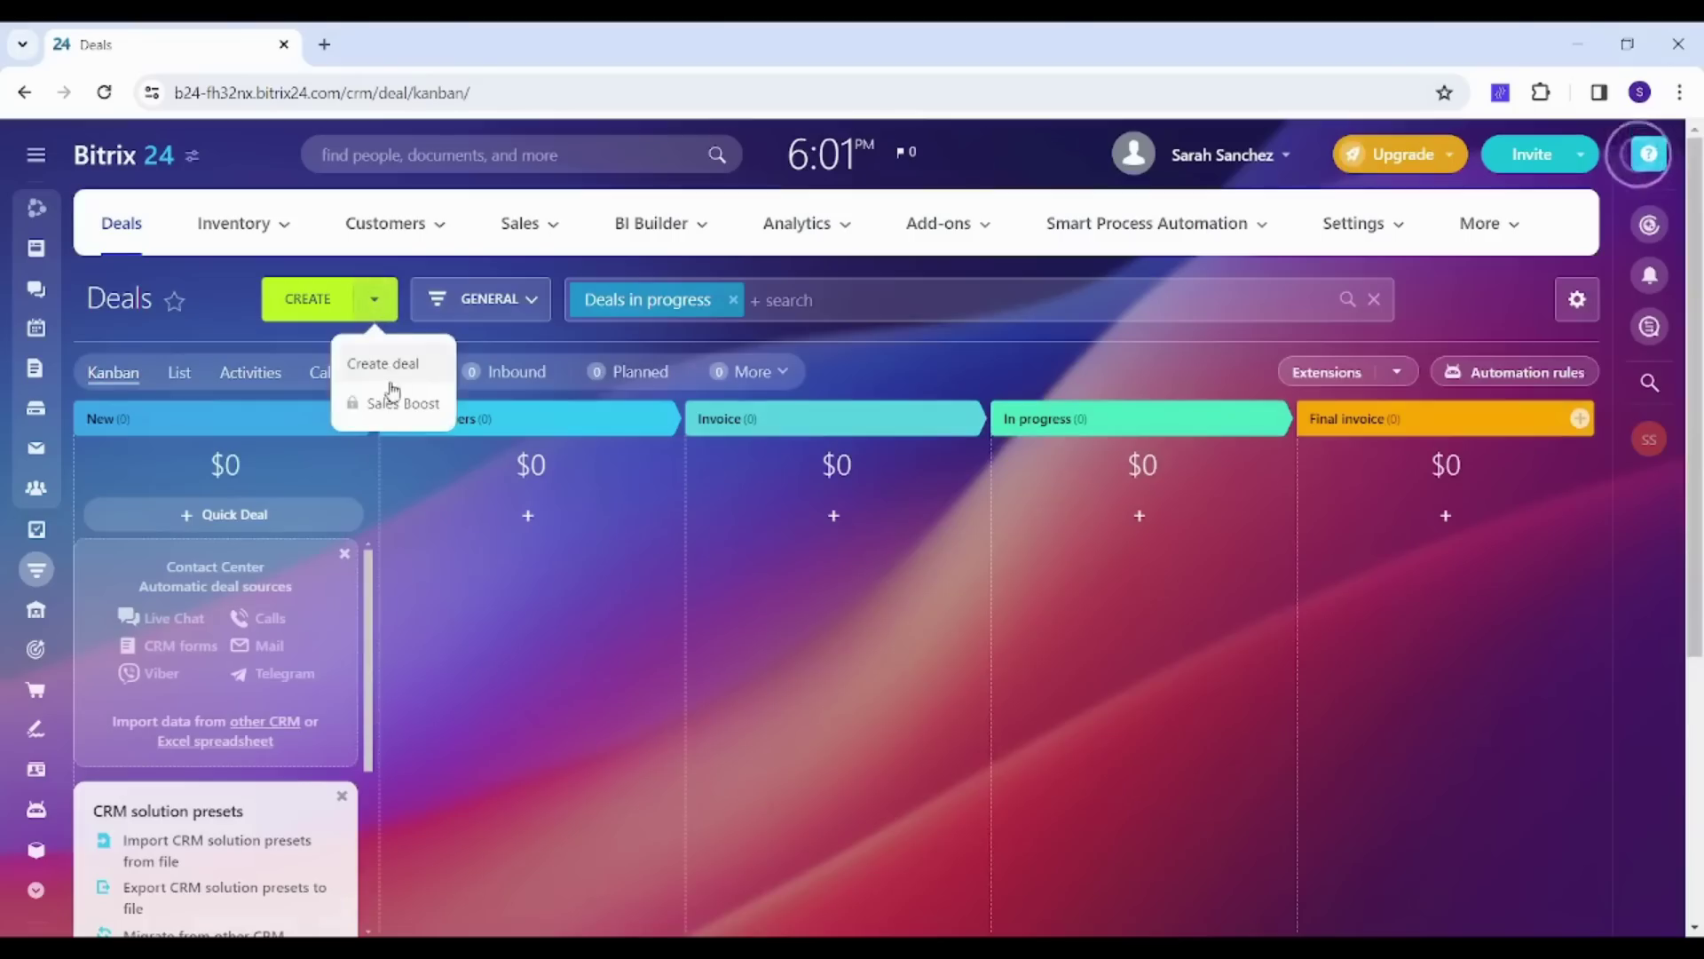
{"action": "left_click", "coordinate": [629, 634]}
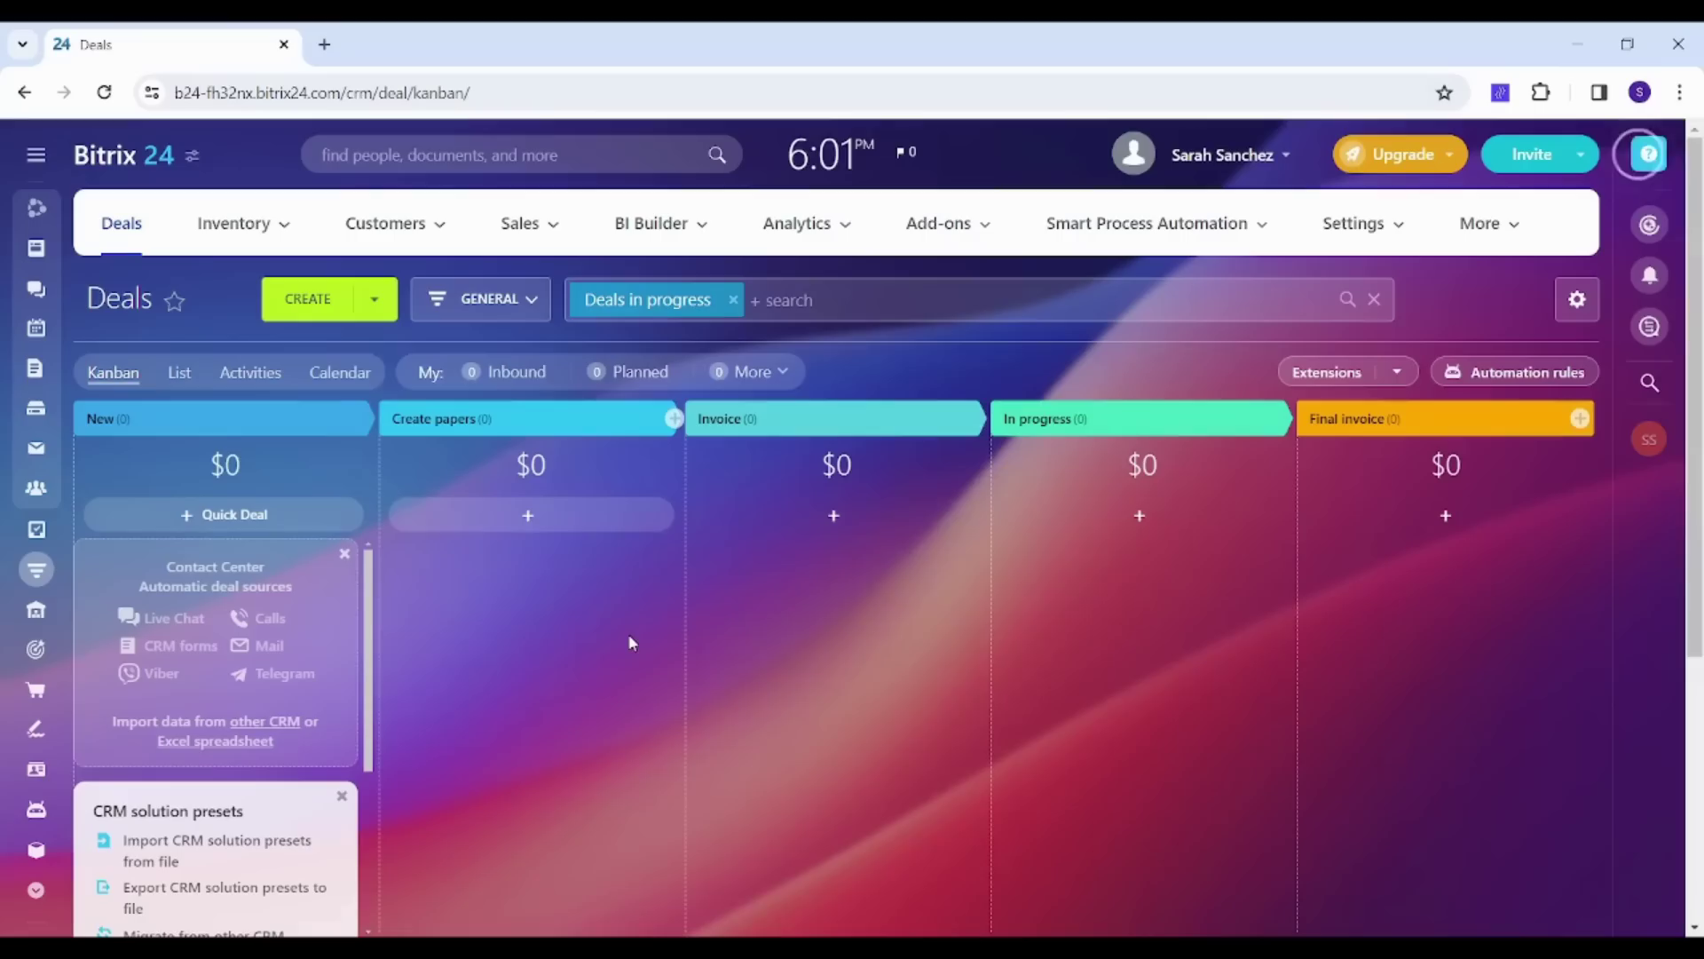
{"action": "left_click", "coordinate": [531, 523]}
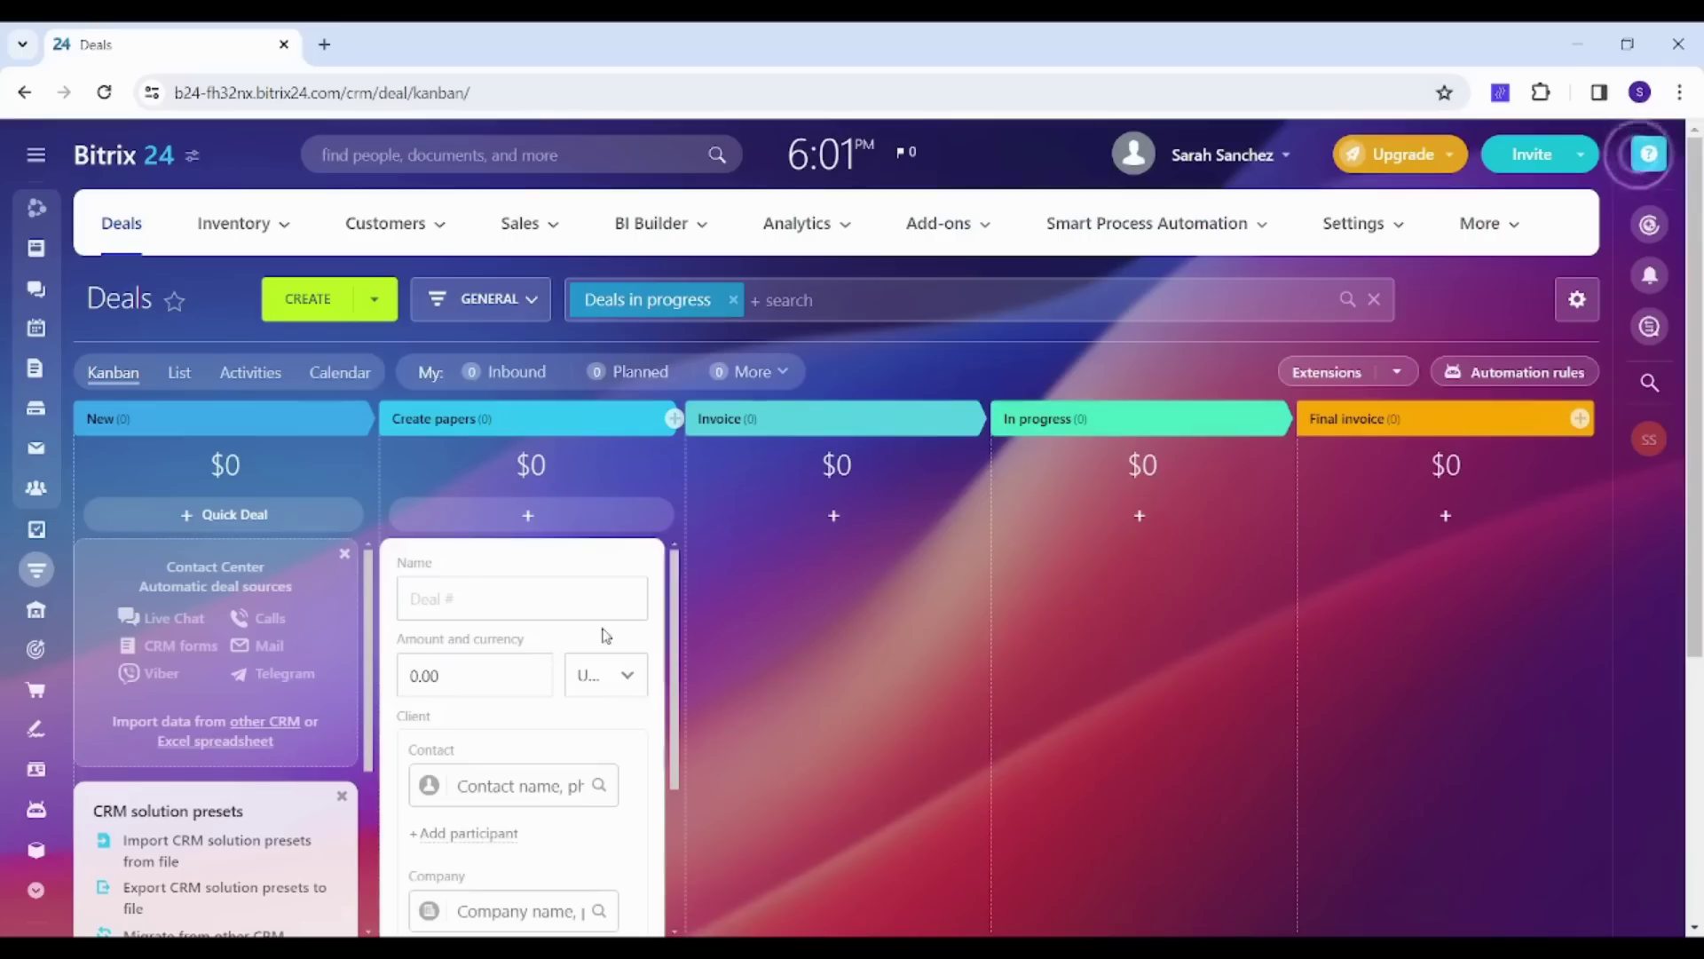
- Save quick deal 'Deal 1' with amount 1000 in Create papers
{"action": "type", "text": "Deal 1"}
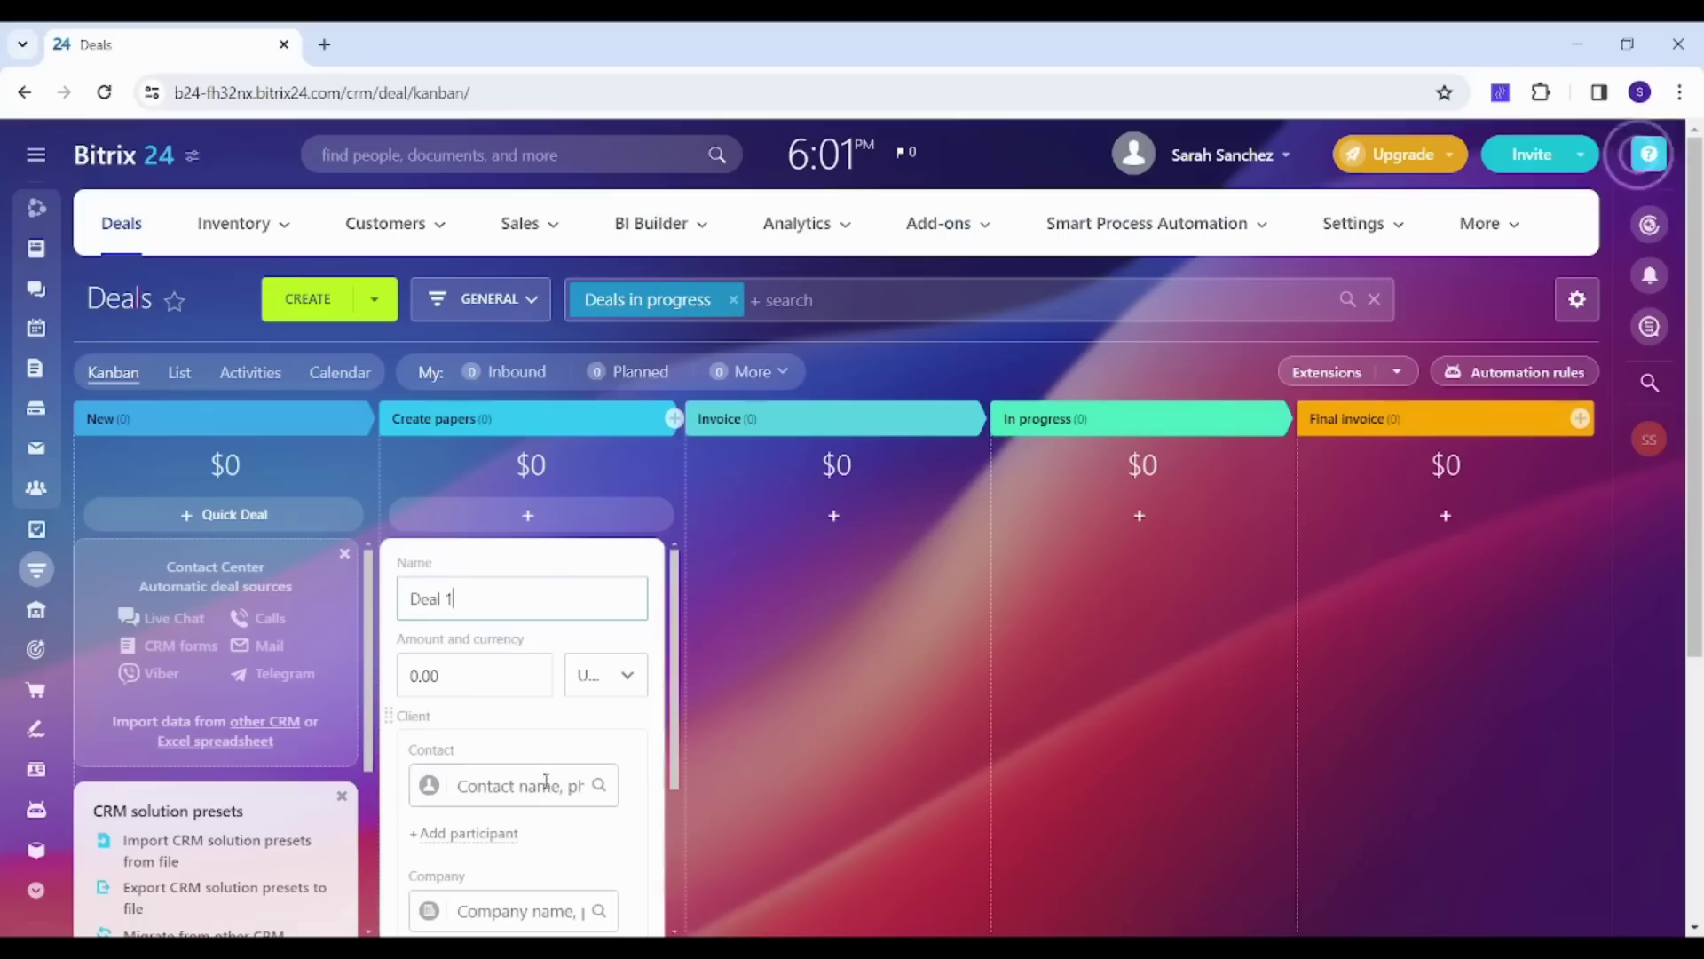
{"action": "left_click", "coordinate": [437, 675]}
{"action": "type", "text": "1000"}
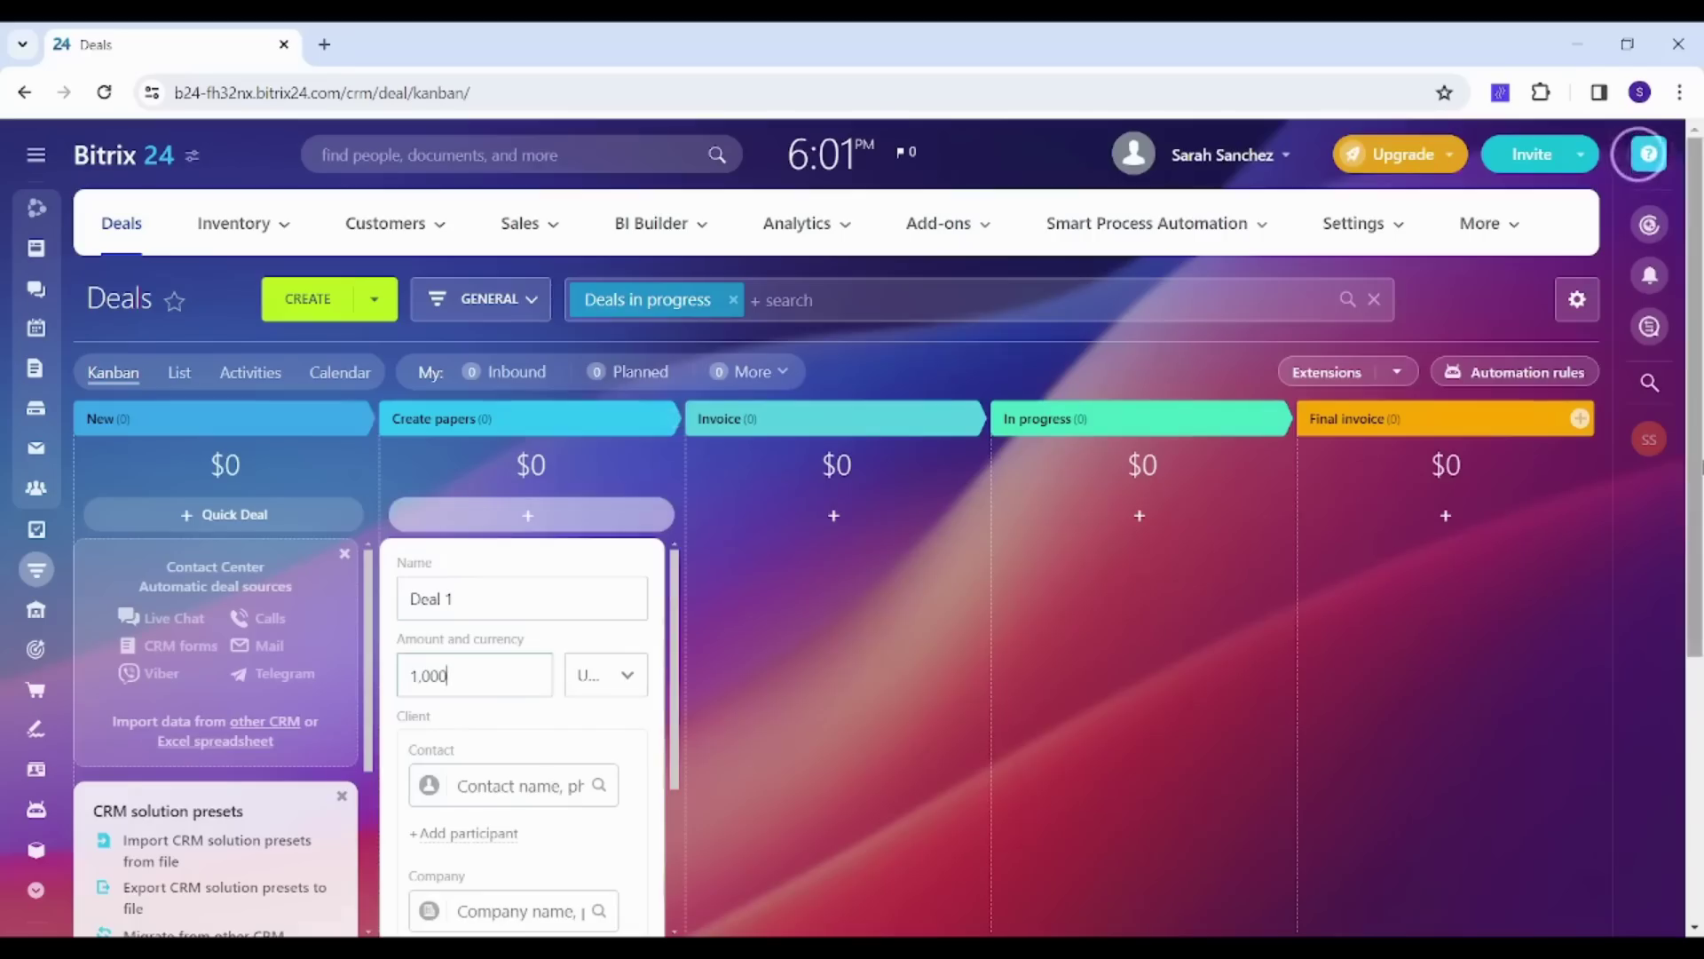
{"action": "scroll", "coordinate": [532, 515], "scroll_direction": "down", "scroll_amount": 3}
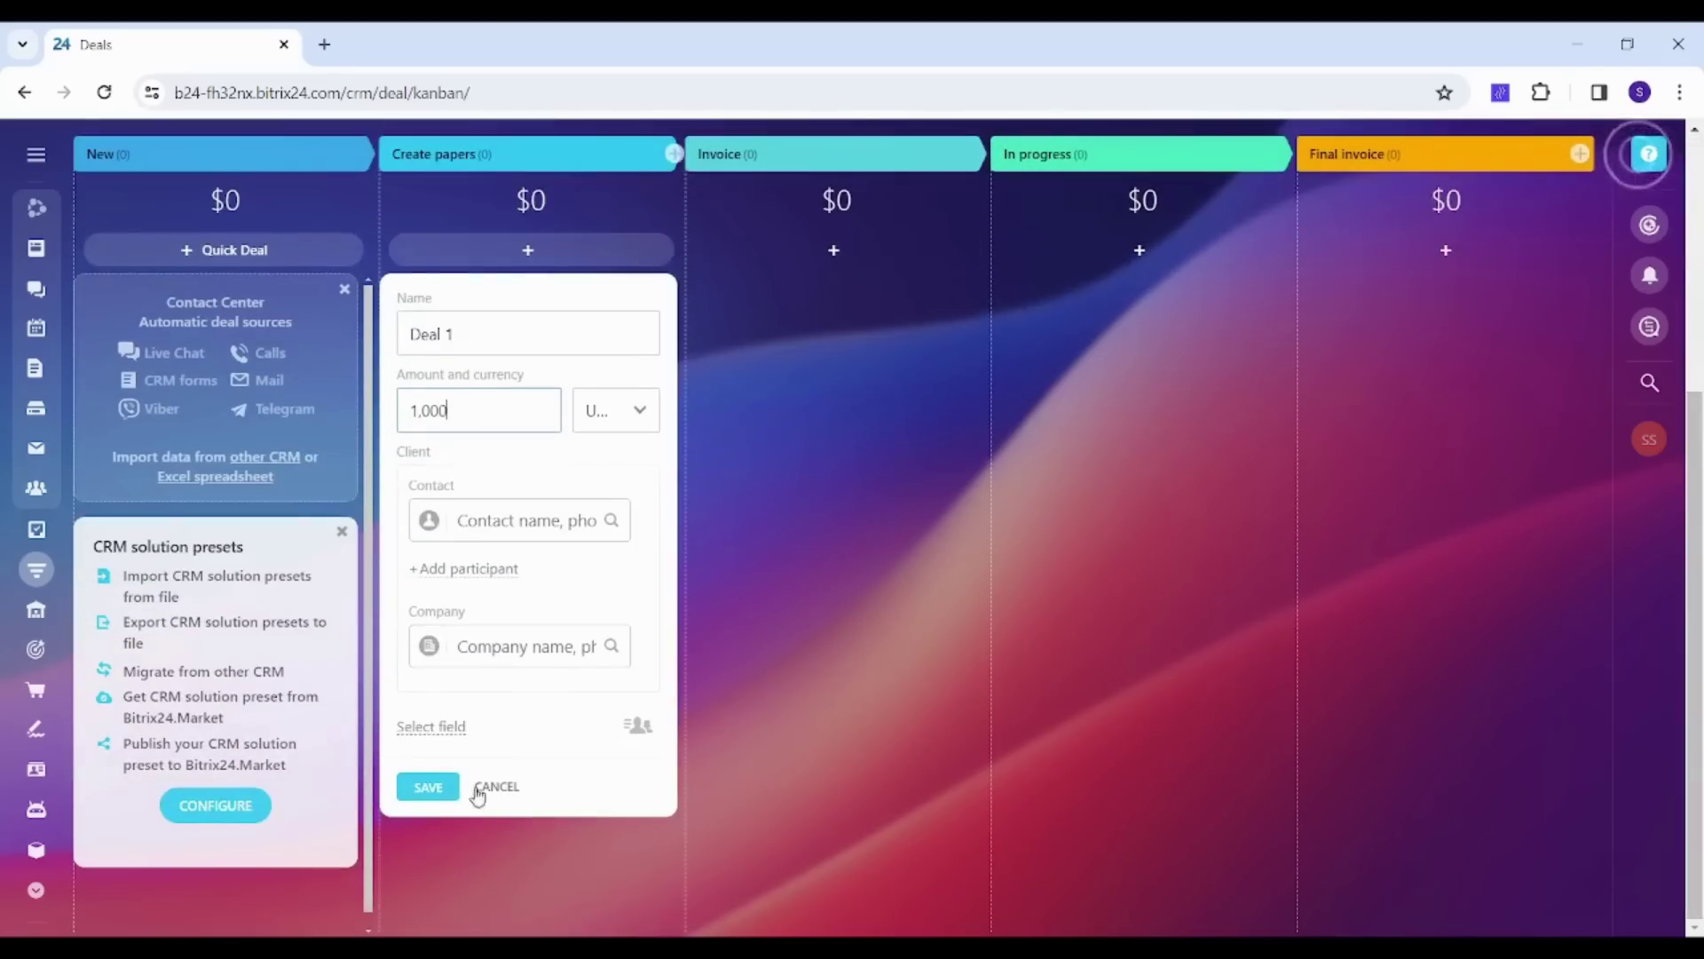
{"action": "left_click", "coordinate": [428, 787]}
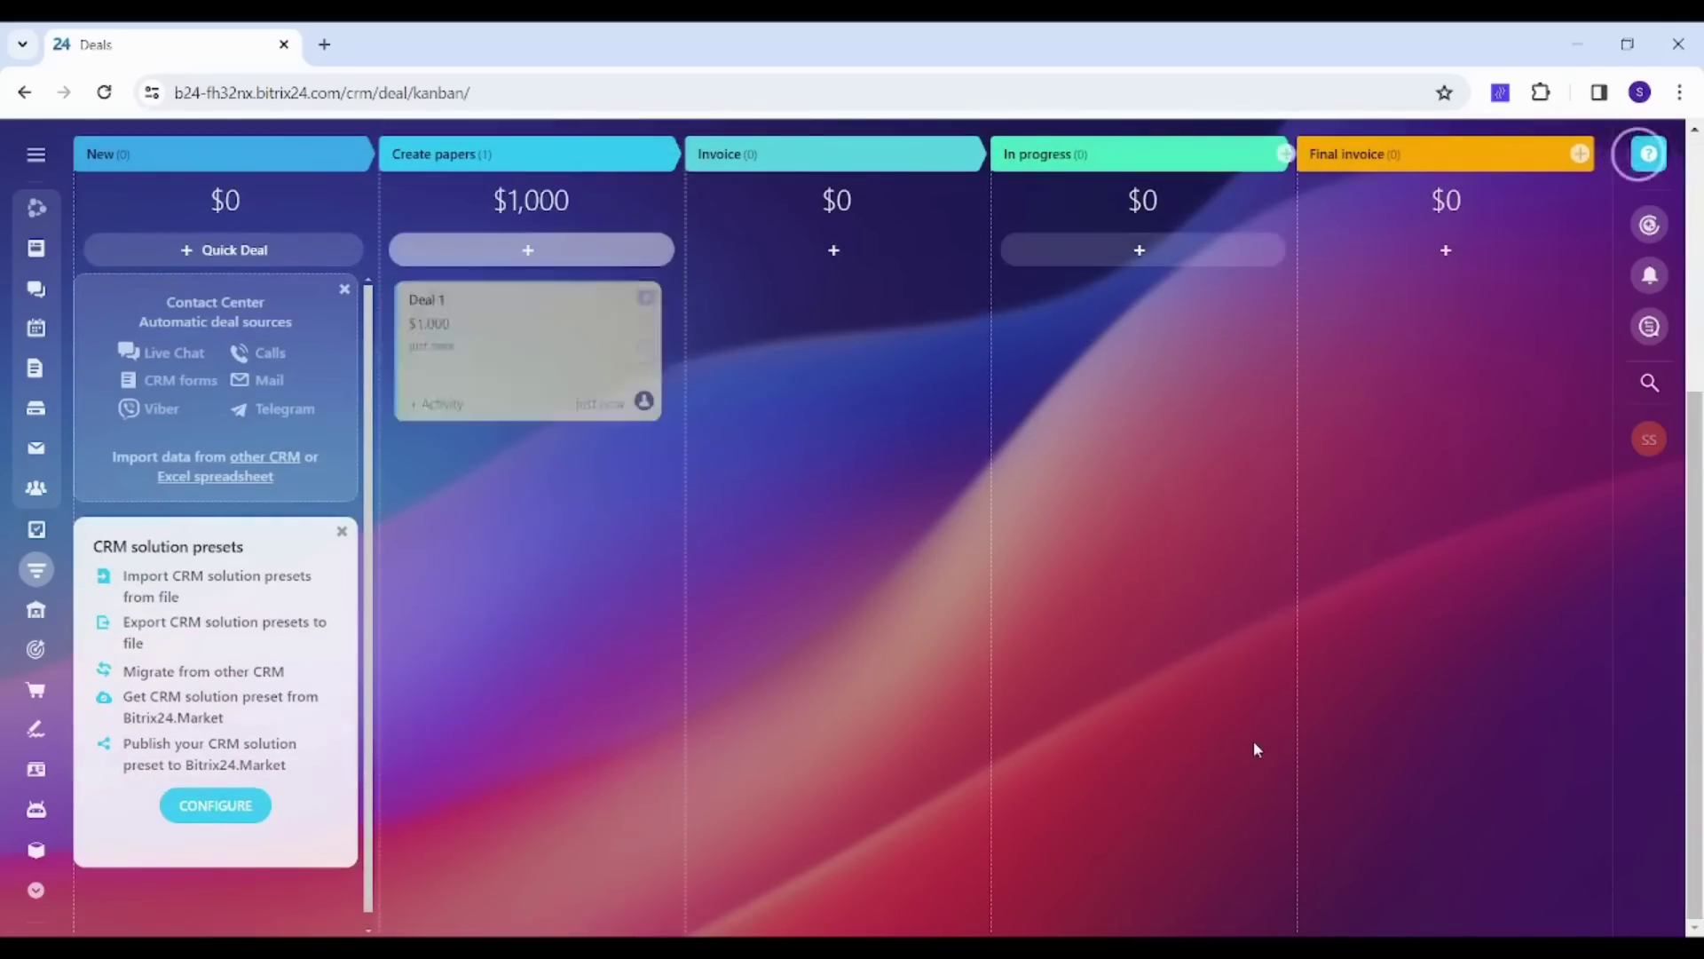
{"action": "scroll", "coordinate": [527, 408], "scroll_direction": "up", "scroll_amount": 3}
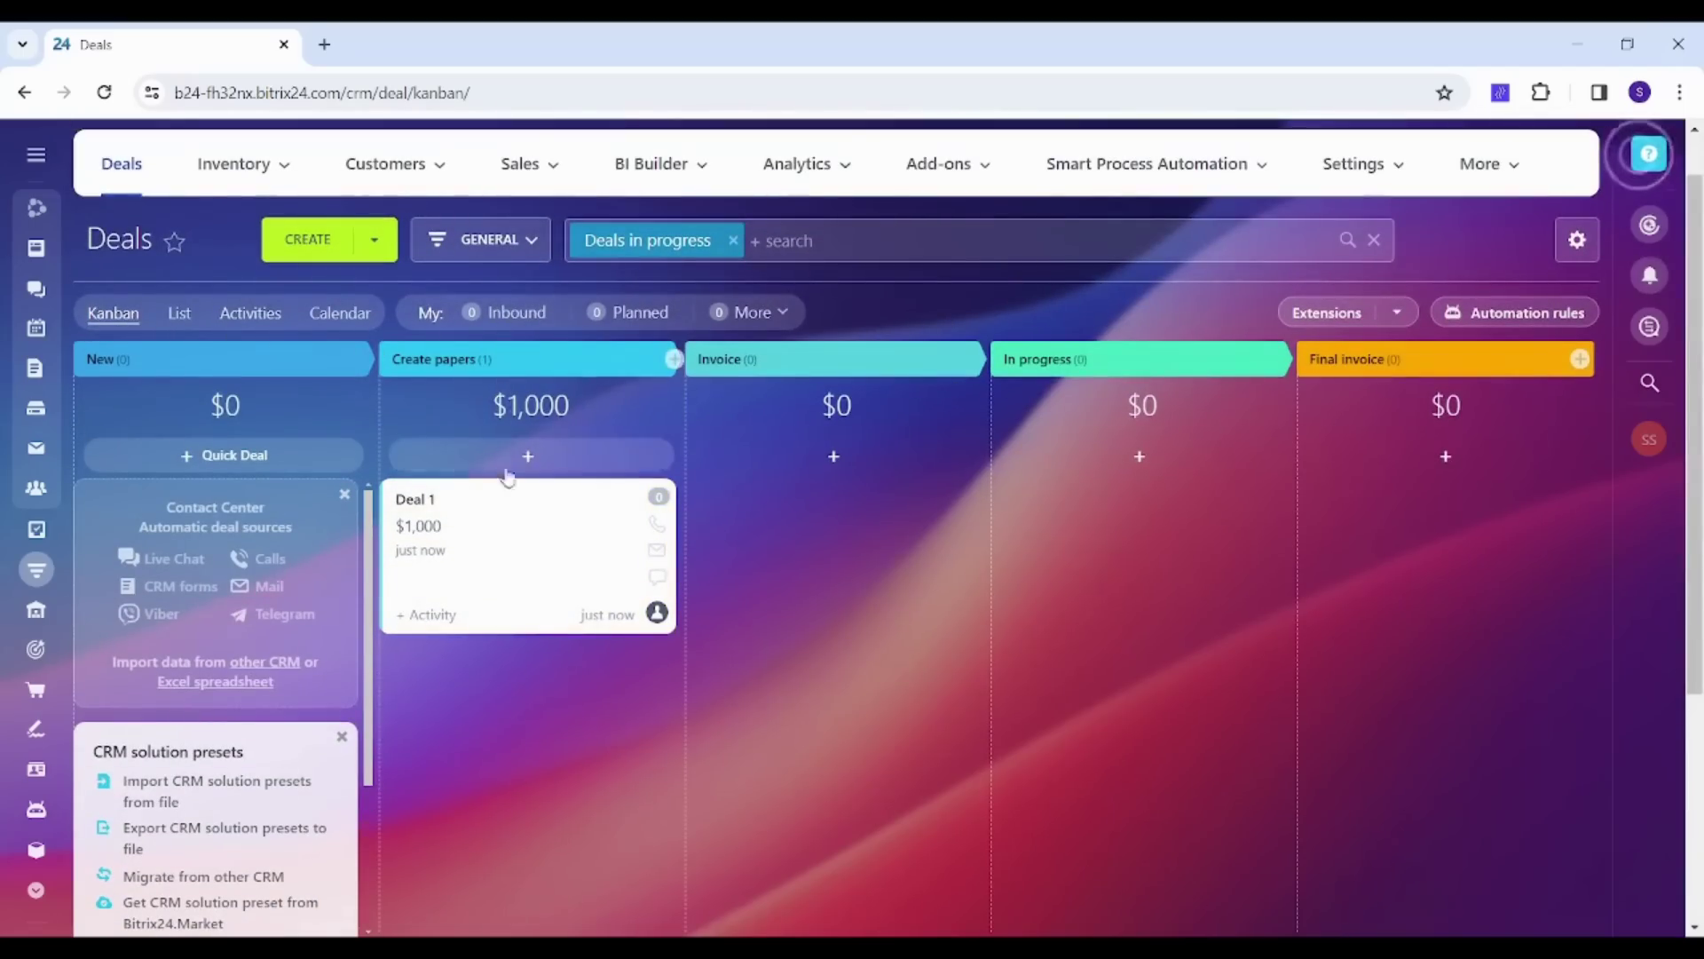
- Move the $1,000 Deal 1 card from Create papers into the Invoice column
{"action": "left_click_drag", "start_coordinate": [533, 502], "coordinate": [737, 506]}
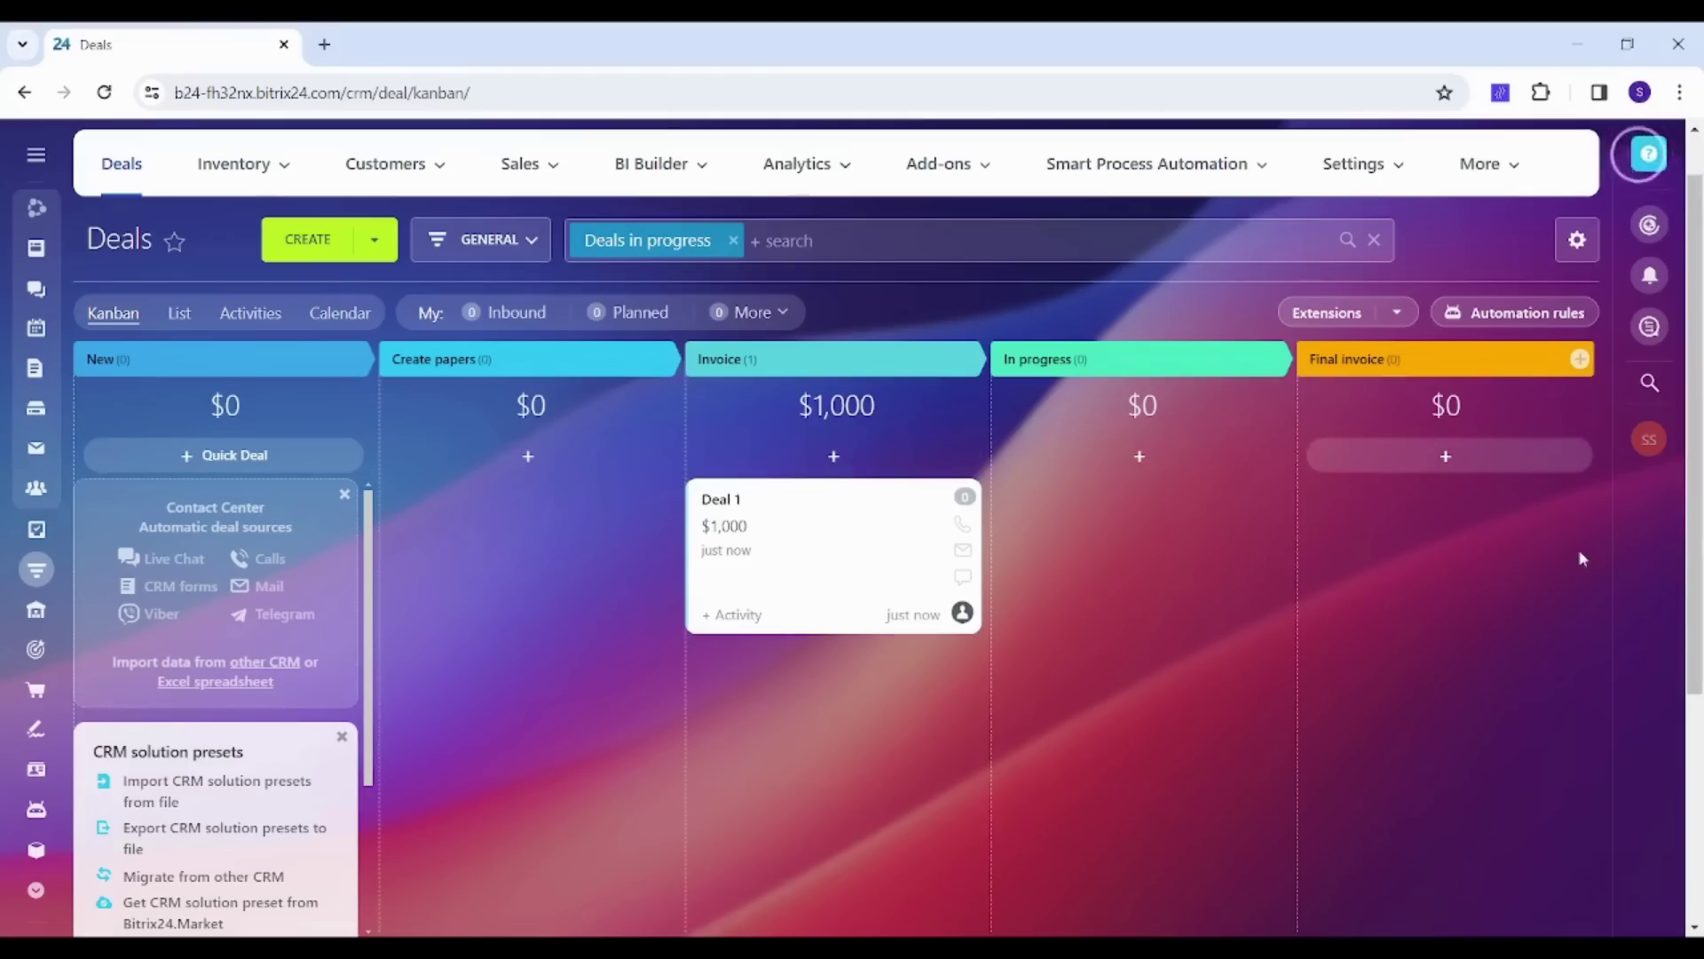
{"action": "left_click", "coordinate": [1547, 327]}
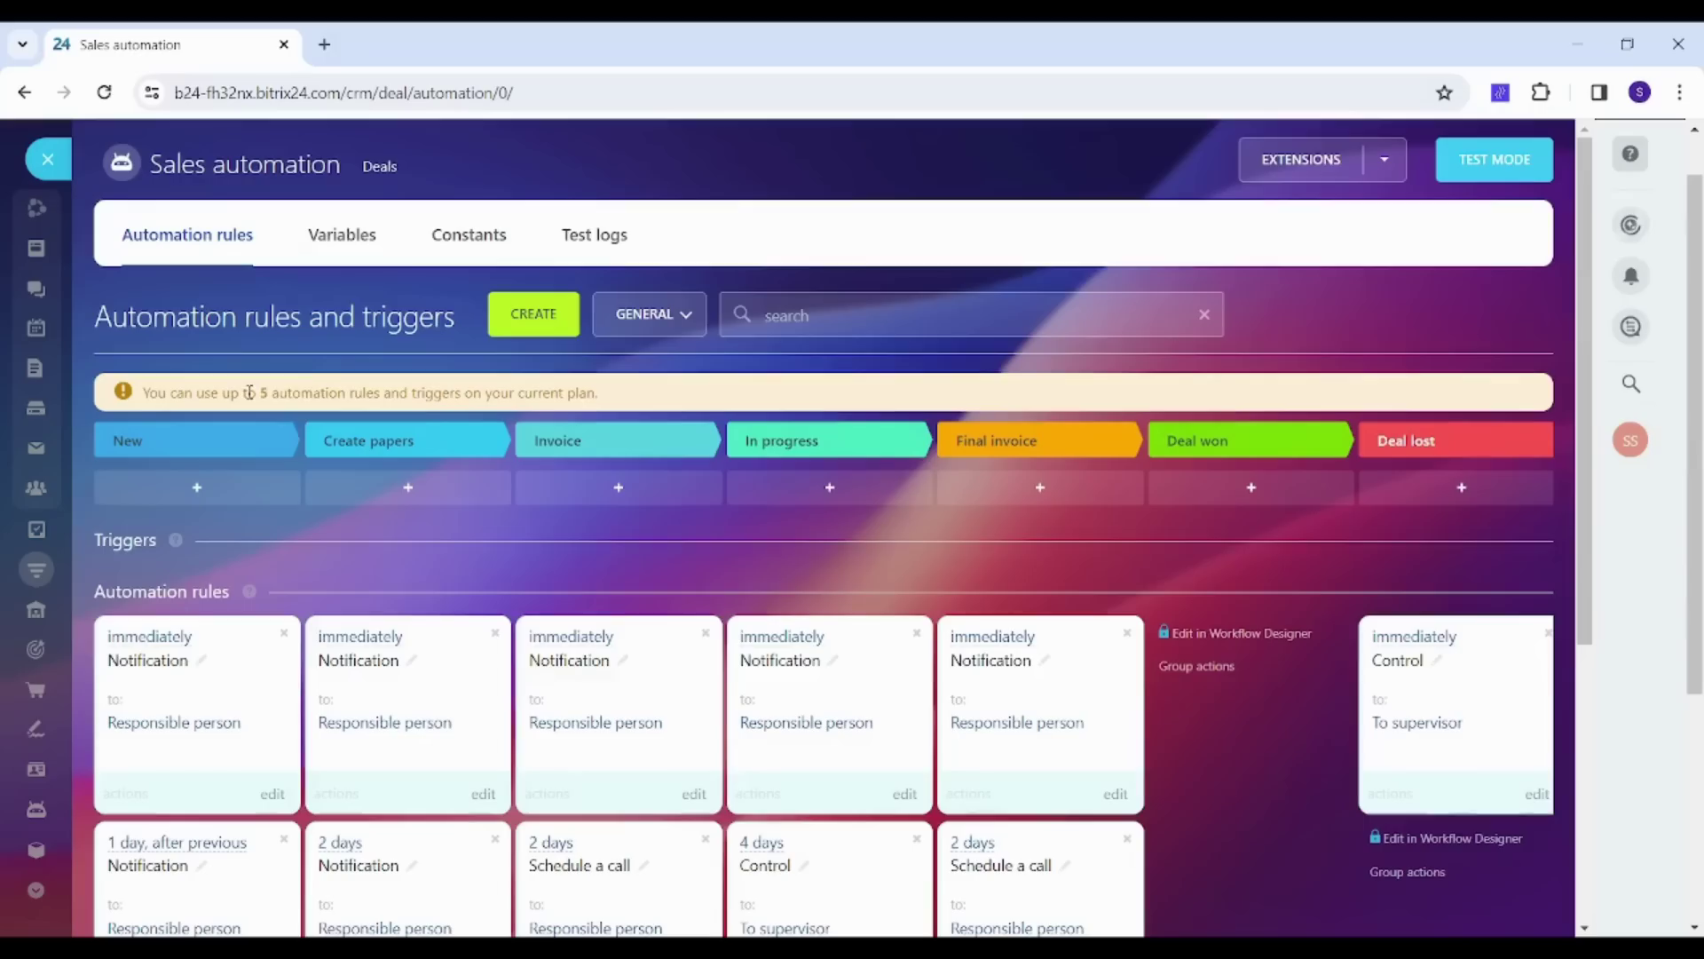
{"action": "left_click_drag", "start_coordinate": [246, 392], "coordinate": [382, 392]}
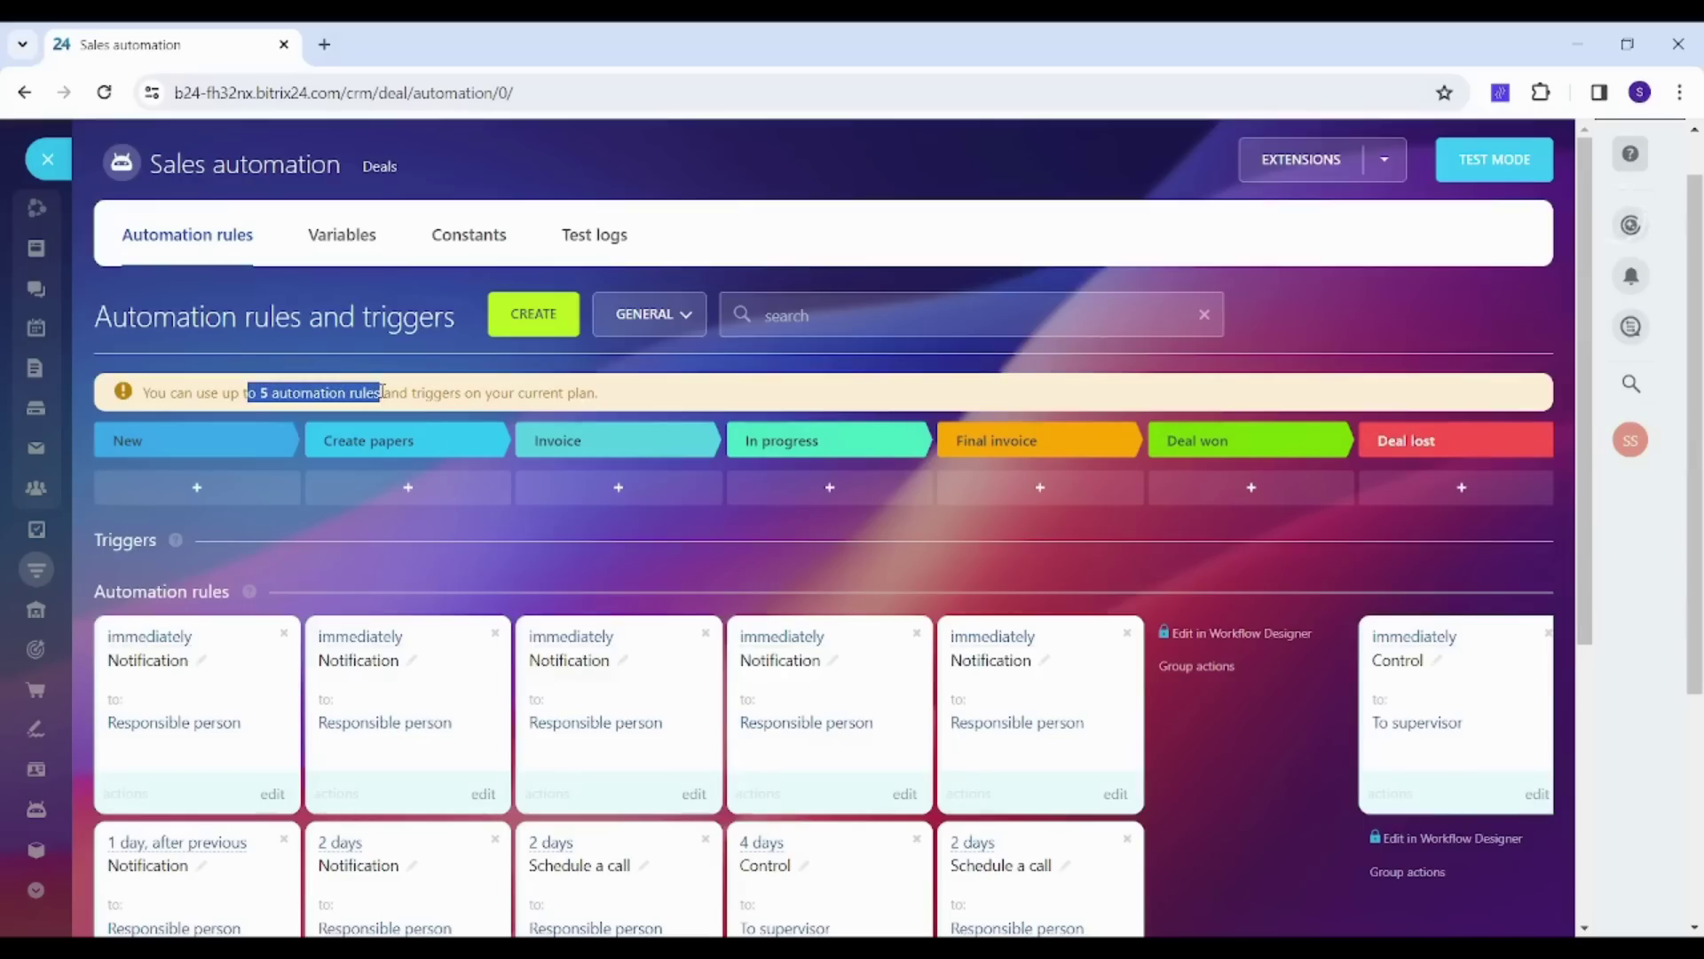
{"action": "left_click", "coordinate": [291, 387]}
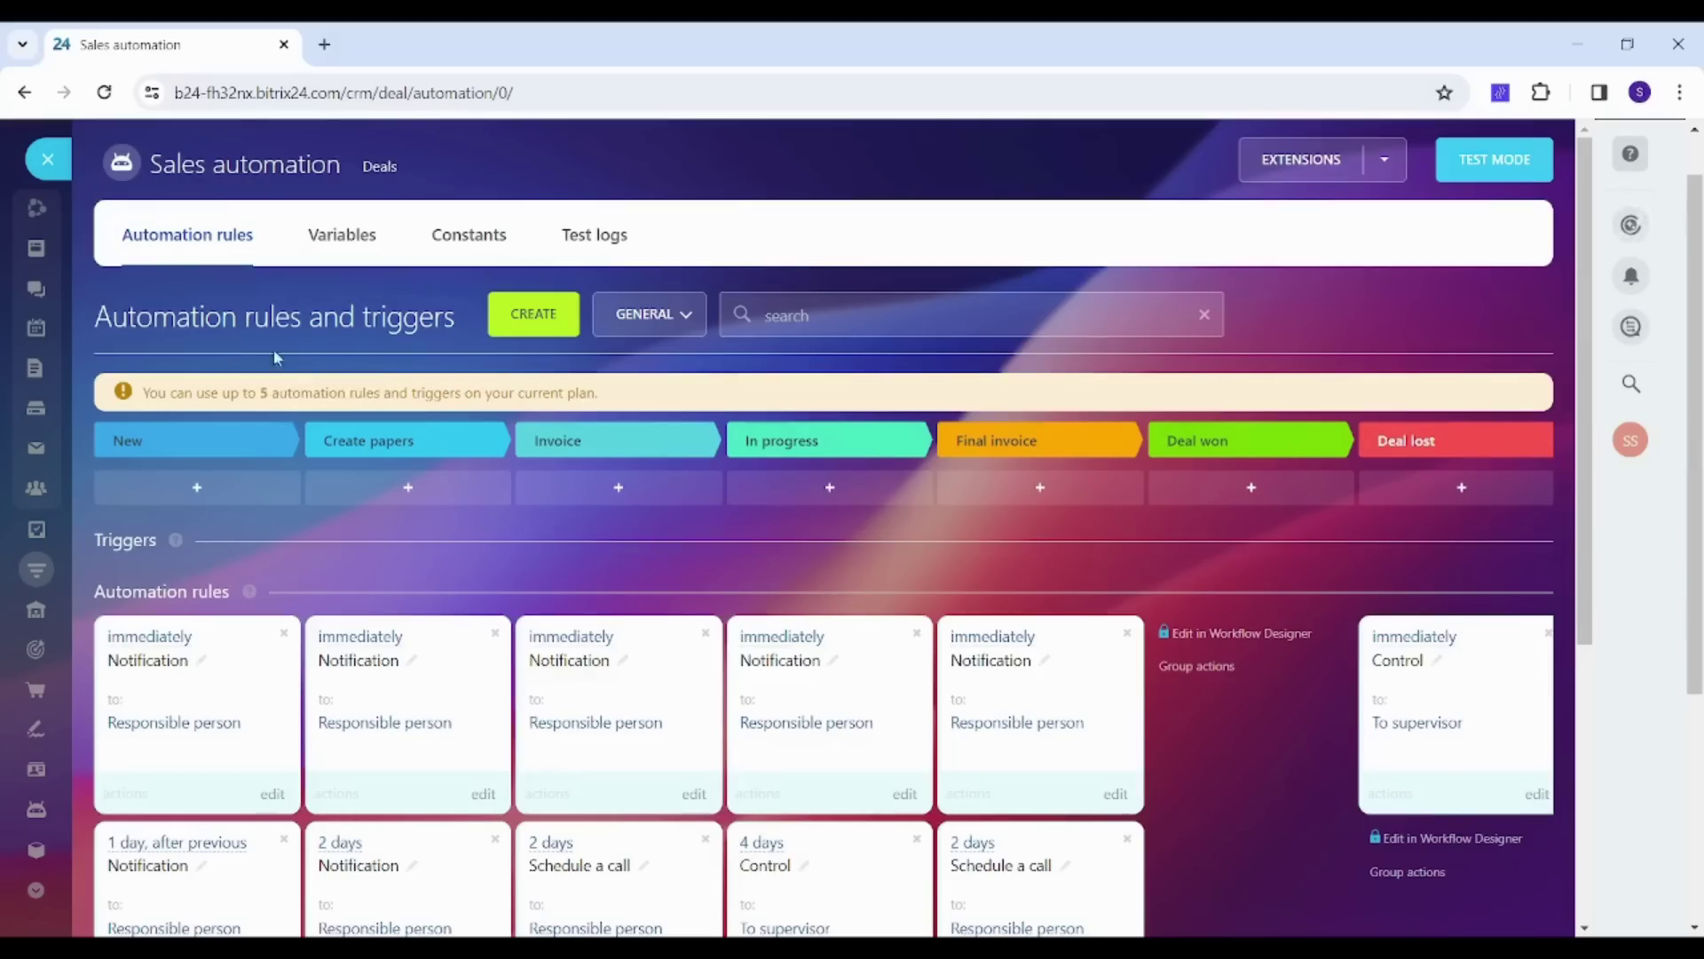
{"action": "left_click", "coordinate": [48, 159]}
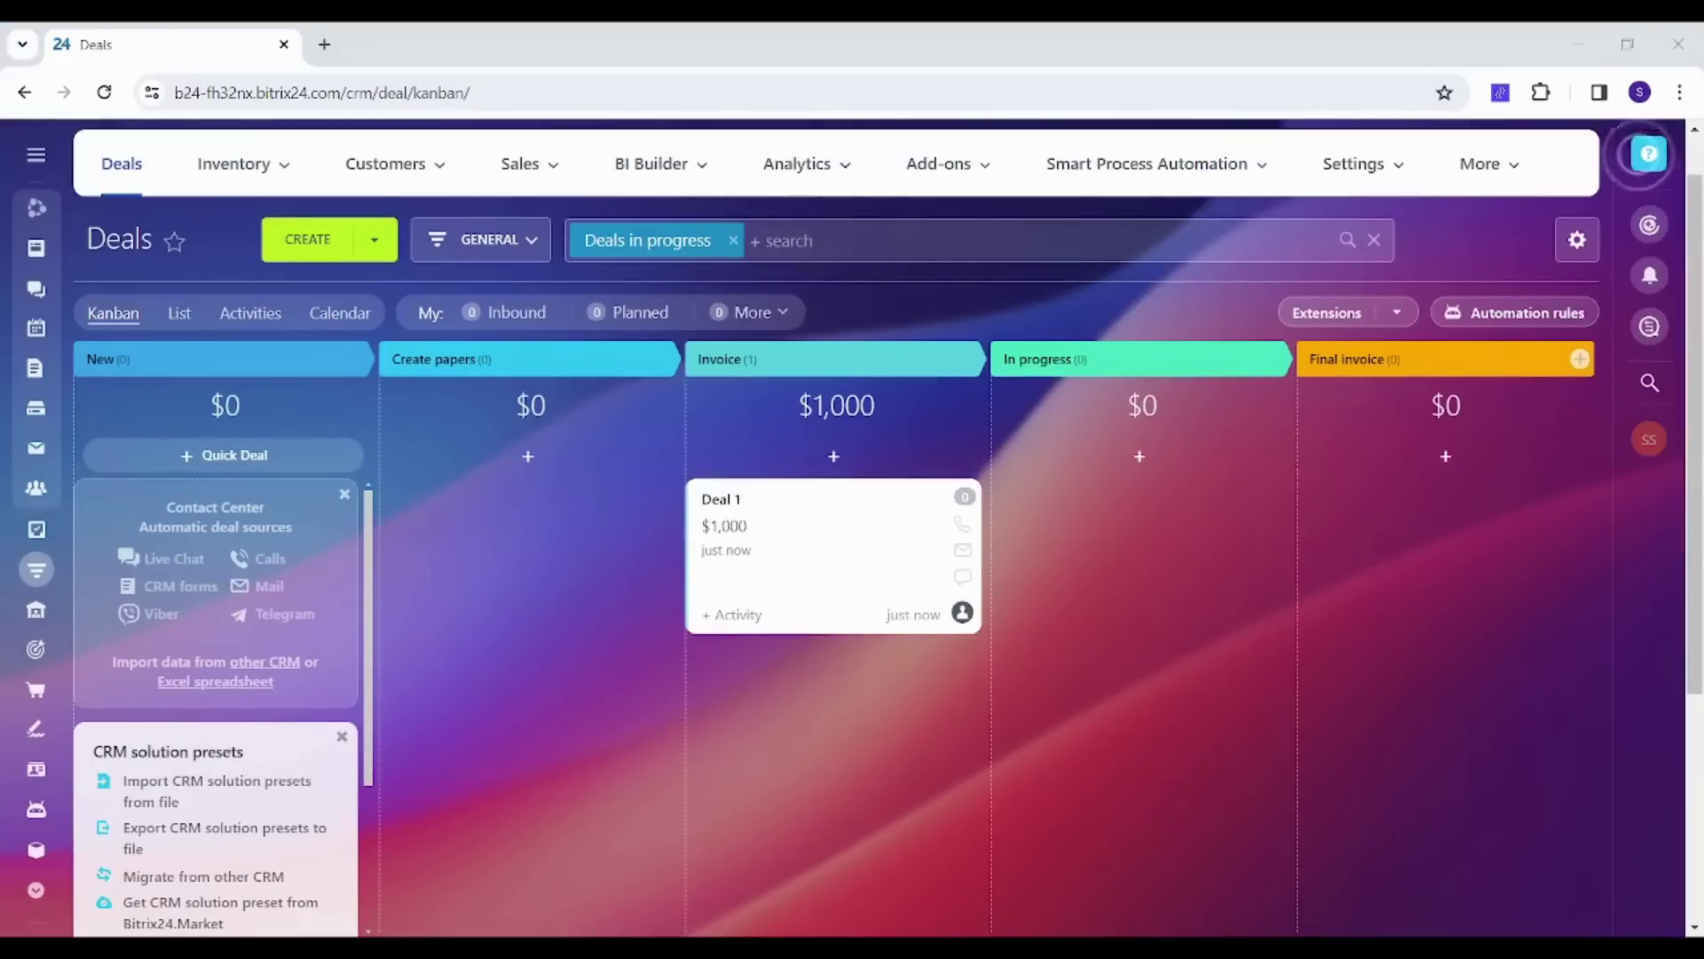